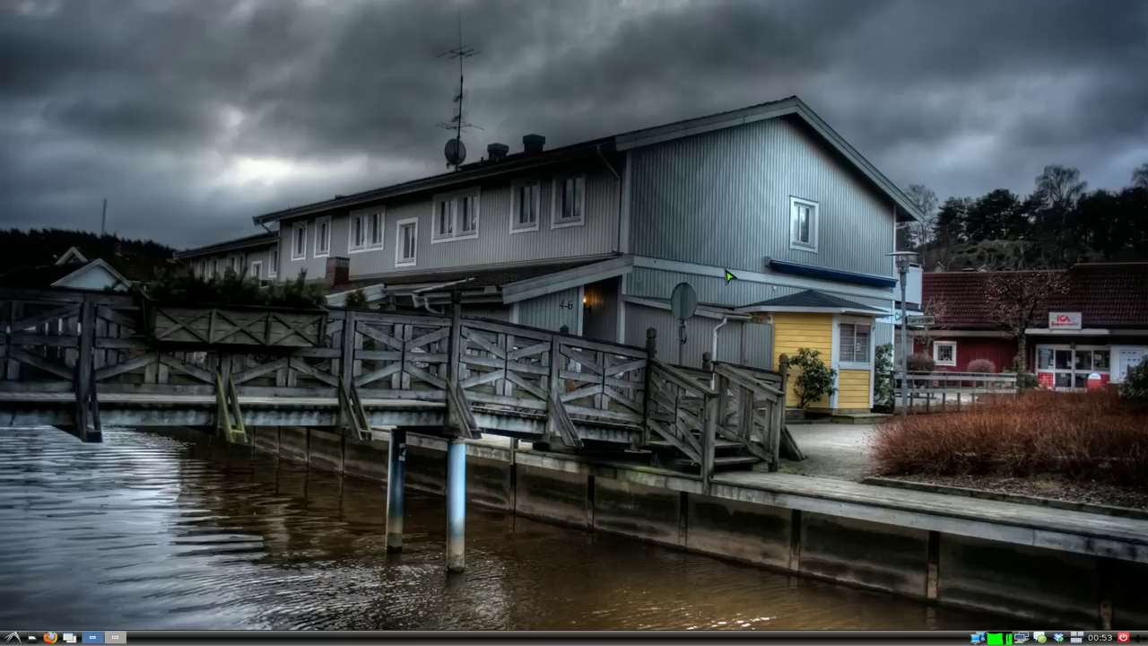
Open Desktop Preferences and view the current wallpaper file 01473_itsallgrey_1920x1080.jpg without changing it
{"action": "right_click", "coordinate": [677, 219]}
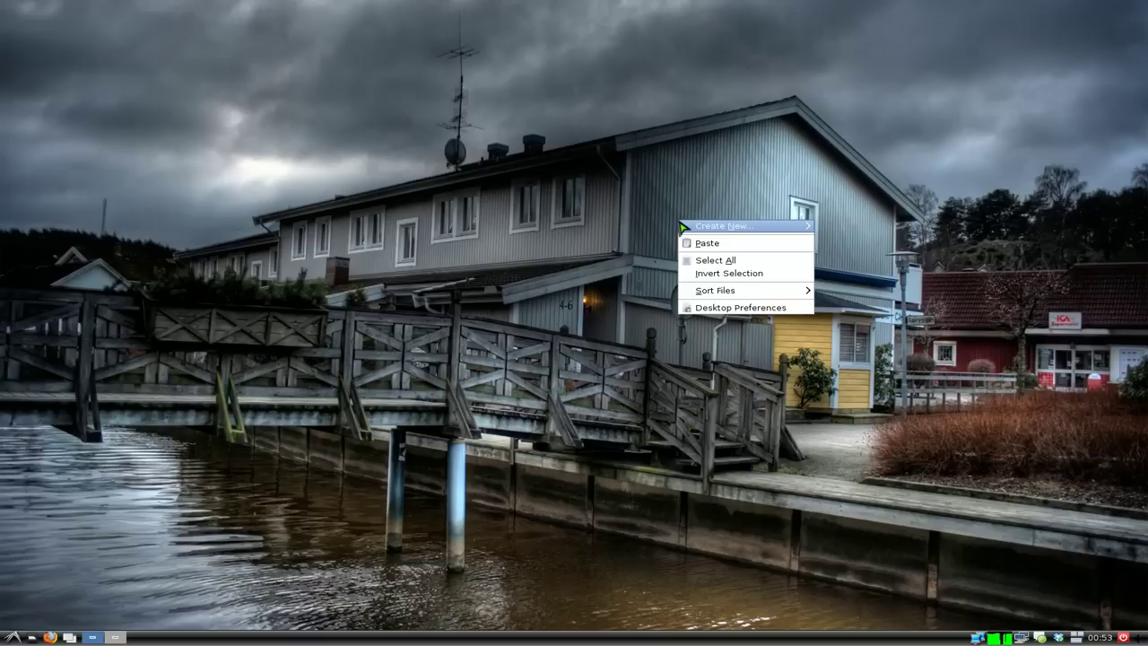
{"action": "left_click", "coordinate": [714, 310]}
{"action": "left_click", "coordinate": [634, 278]}
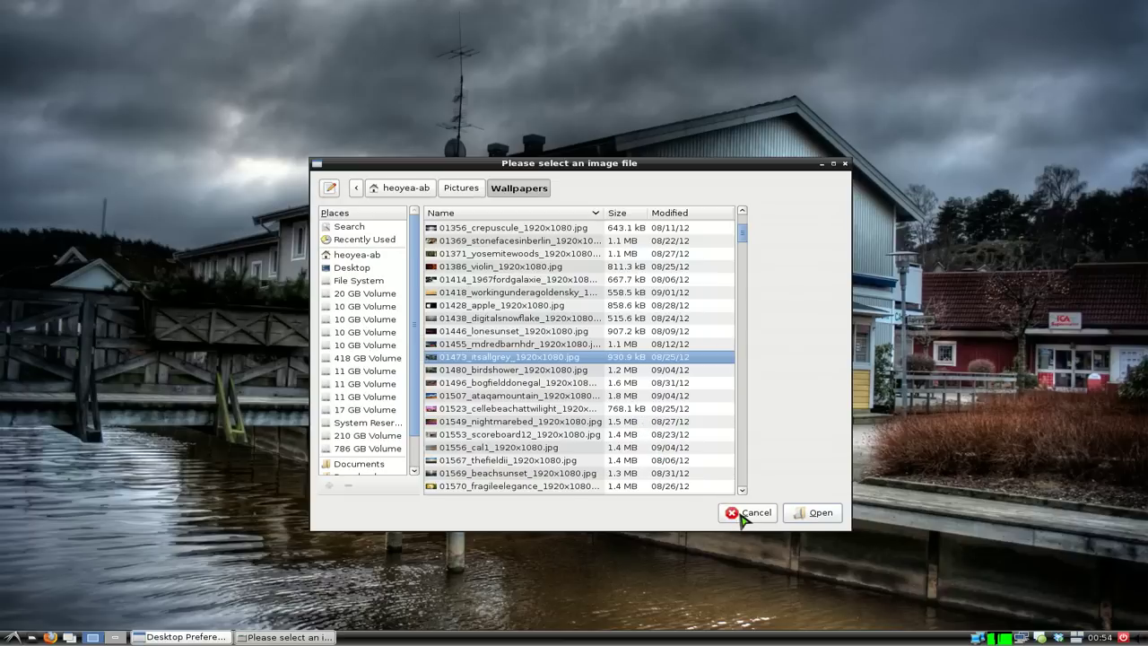
{"action": "left_click", "coordinate": [743, 520]}
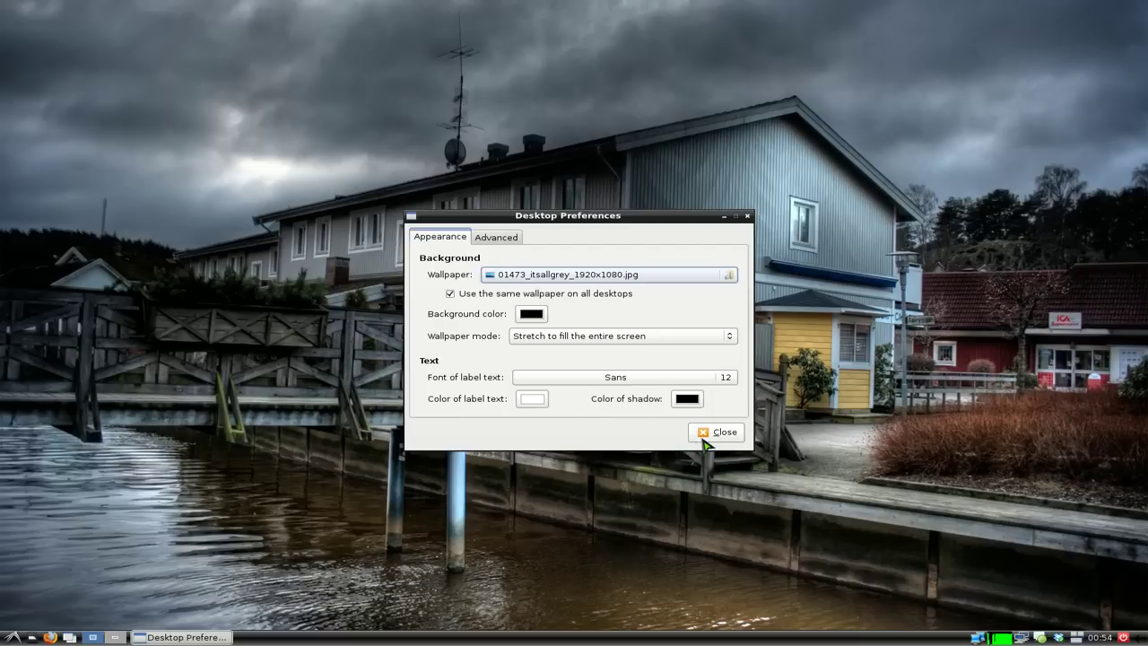
Close Desktop Preferences and recall the pcmanfm -w random-wallpaper command in the zsh terminal window
{"action": "left_click", "coordinate": [706, 432]}
{"action": "key", "text": "F12"}
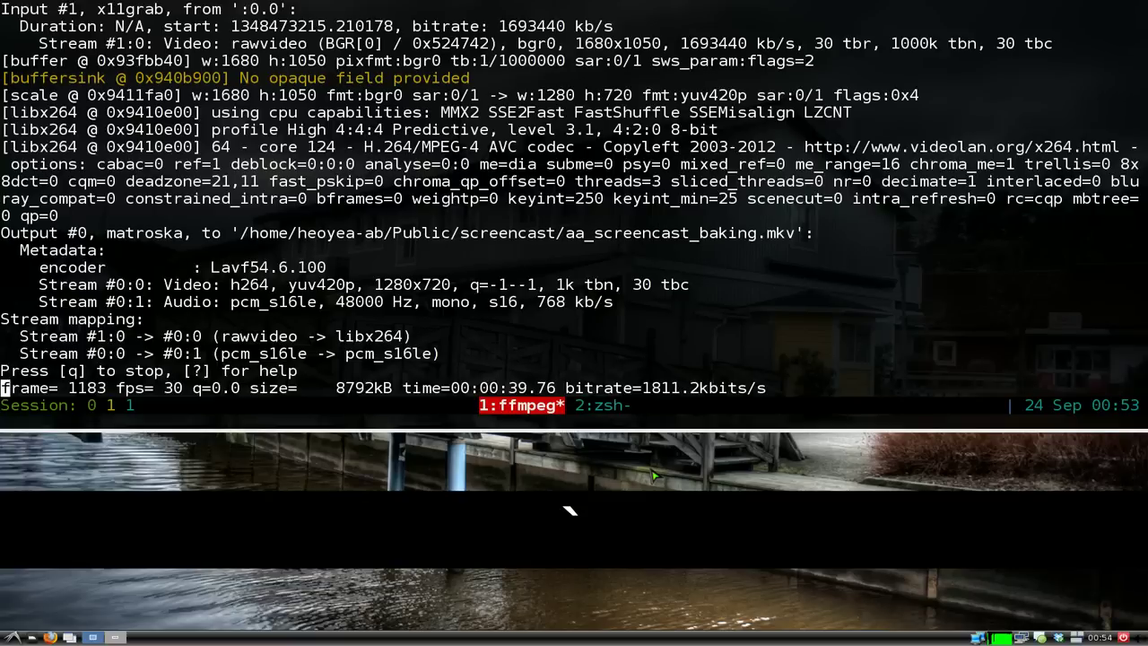
{"action": "key", "text": "ctrl+a"}
{"action": "key", "text": "2"}
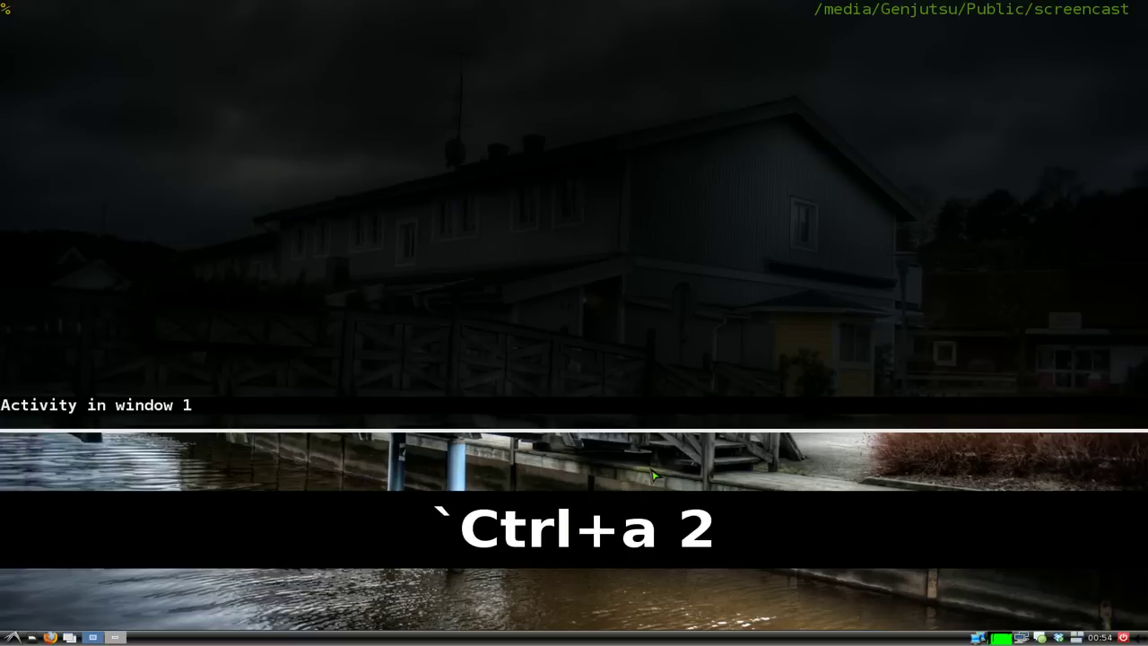
{"action": "type", "text": "pc"}
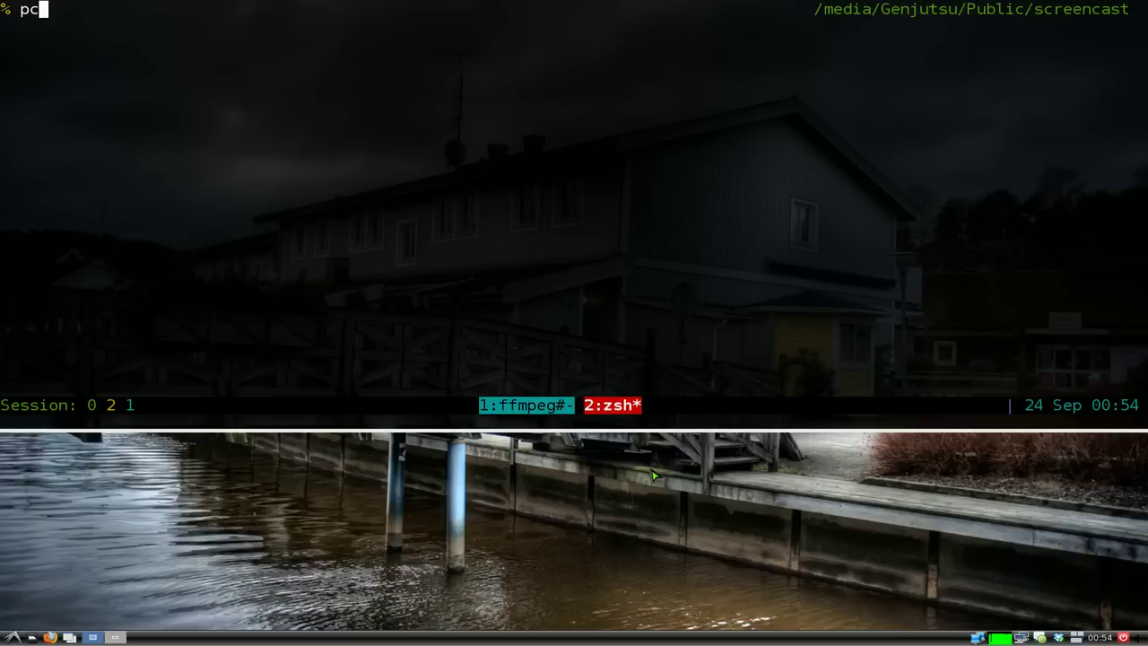
{"action": "key", "text": "Up"}
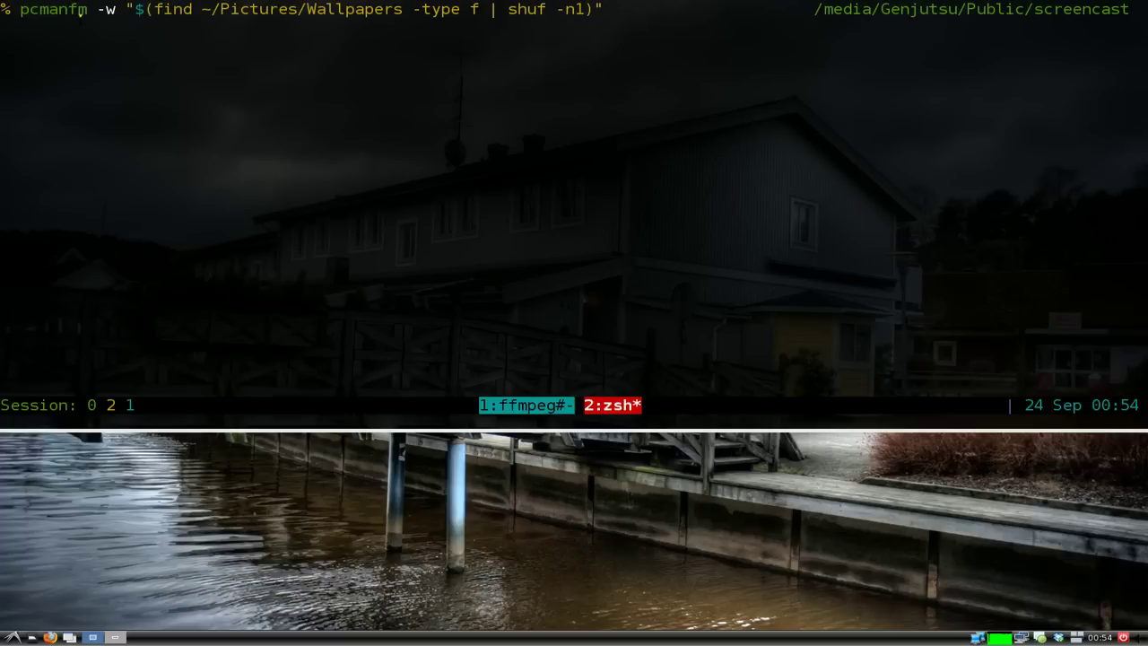
Highlight the command's parts: pcmanfm, the -w option, the quoted find argument, and the Pictures/Wallpapers path
{"action": "double_click", "coordinate": [45, 11]}
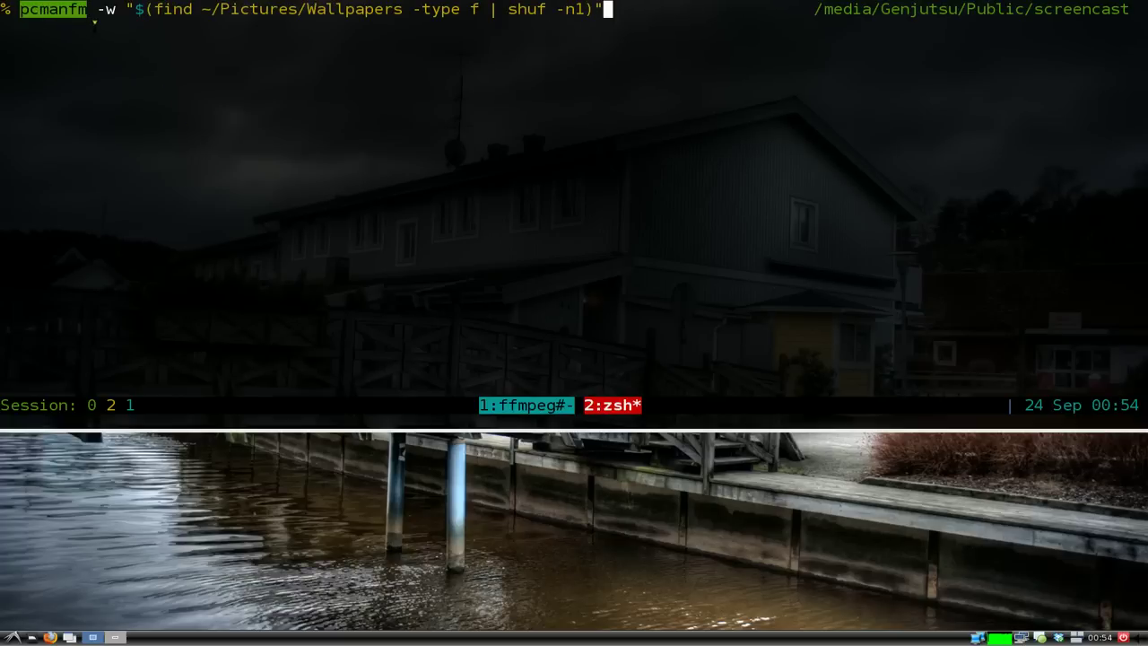
{"action": "left_click_drag", "start_coordinate": [97, 10], "coordinate": [117, 11]}
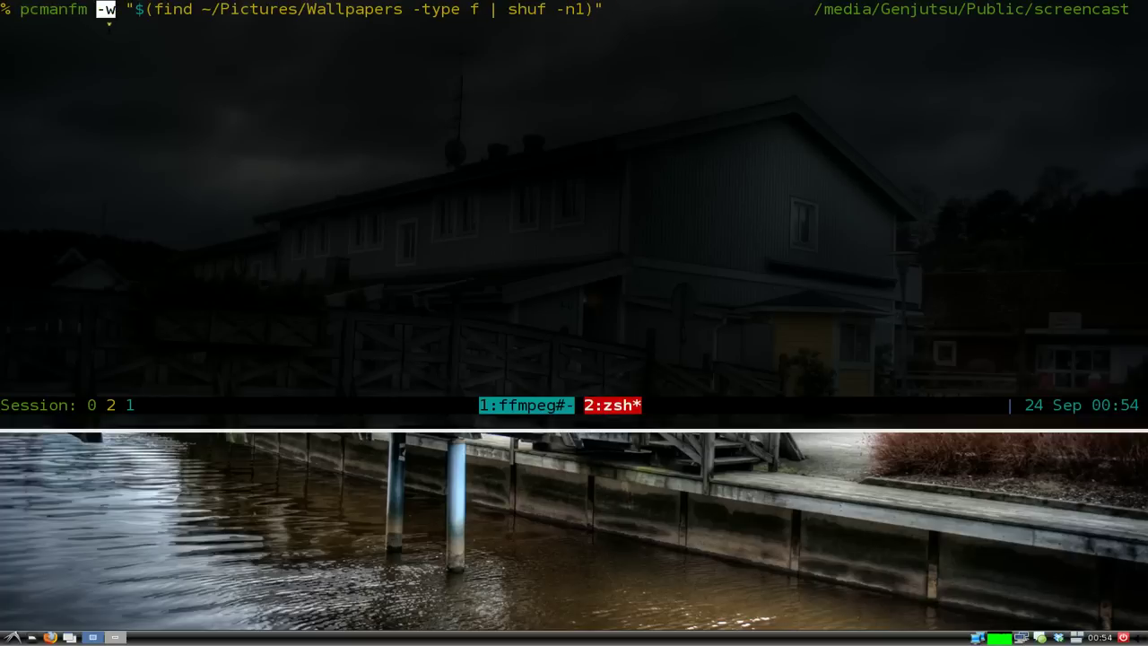
{"action": "left_click", "coordinate": [107, 23]}
{"action": "left_click_drag", "start_coordinate": [125, 11], "coordinate": [609, 11]}
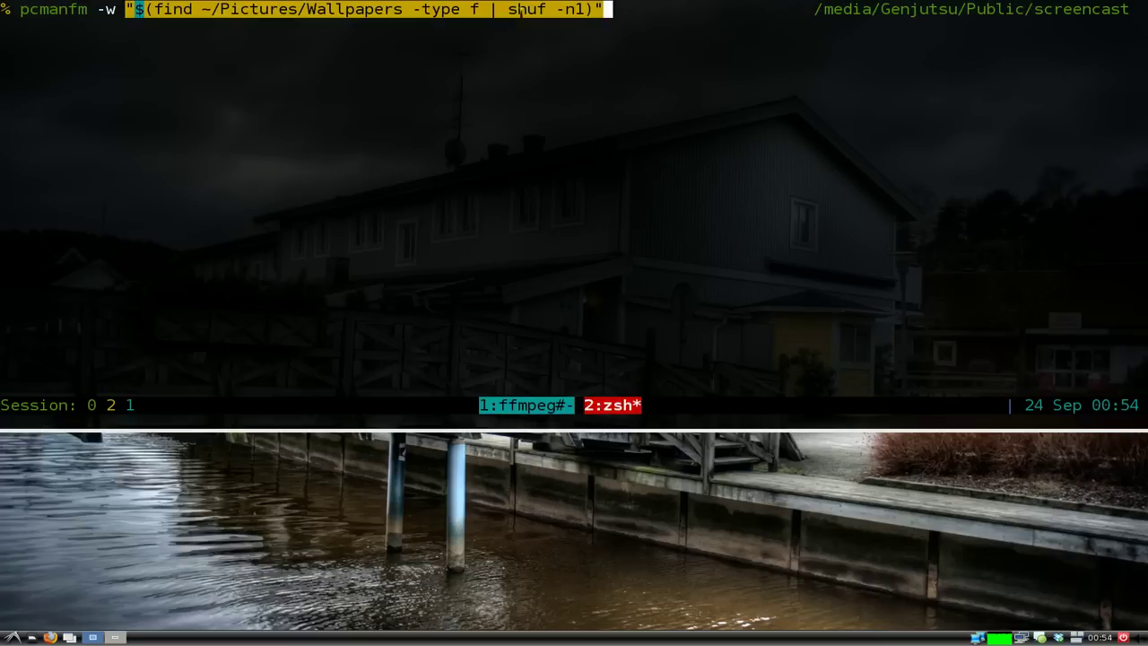
{"action": "double_click", "coordinate": [368, 11]}
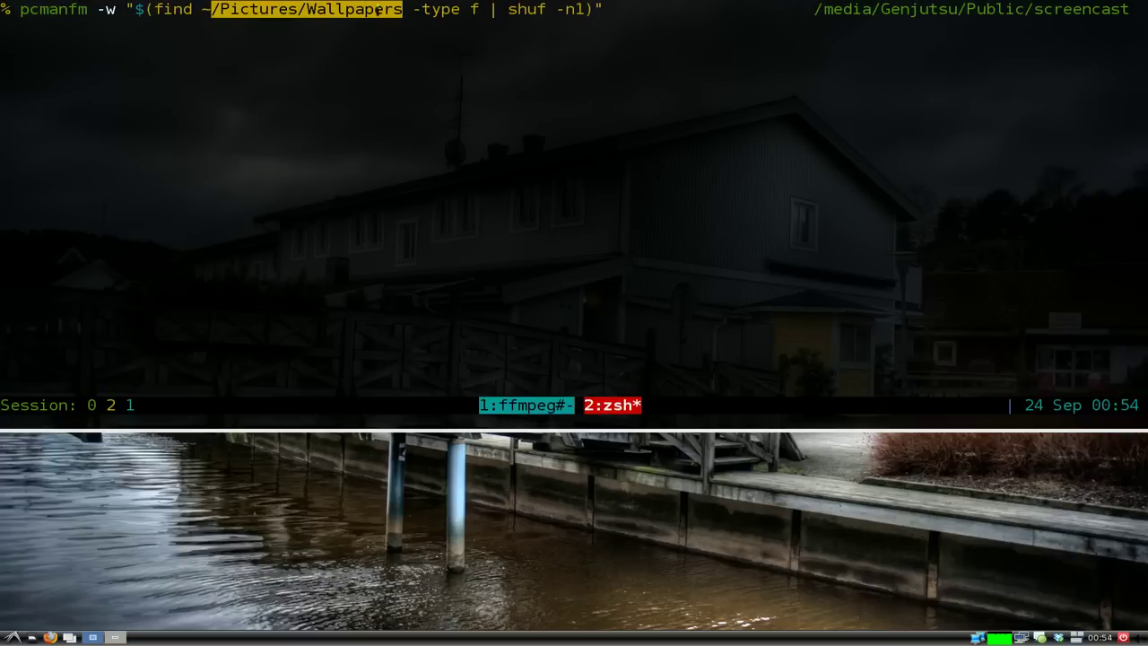
Open Pictures through Kupfer and browse the 591 images in its Wallpapers subfolder
{"action": "key", "text": "grave"}
{"action": "key", "text": "ctrl+space"}
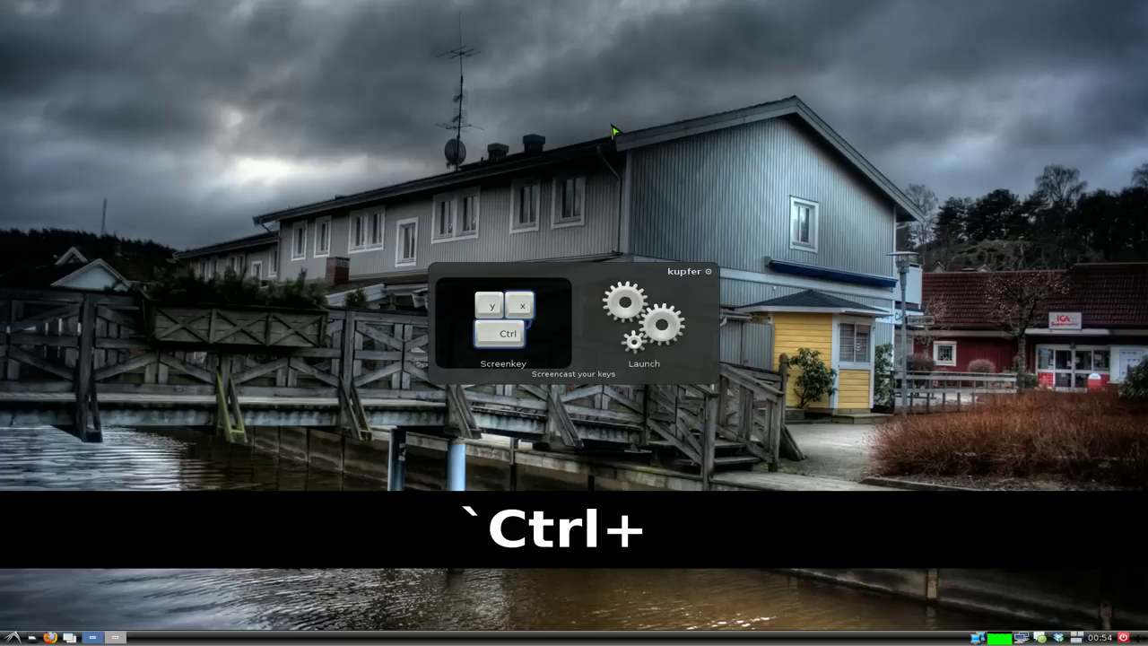
{"action": "type", "text": "hom"}
{"action": "key", "text": "BackSpace"}
{"action": "key", "text": "BackSpace"}
{"action": "key", "text": "BackSpace"}
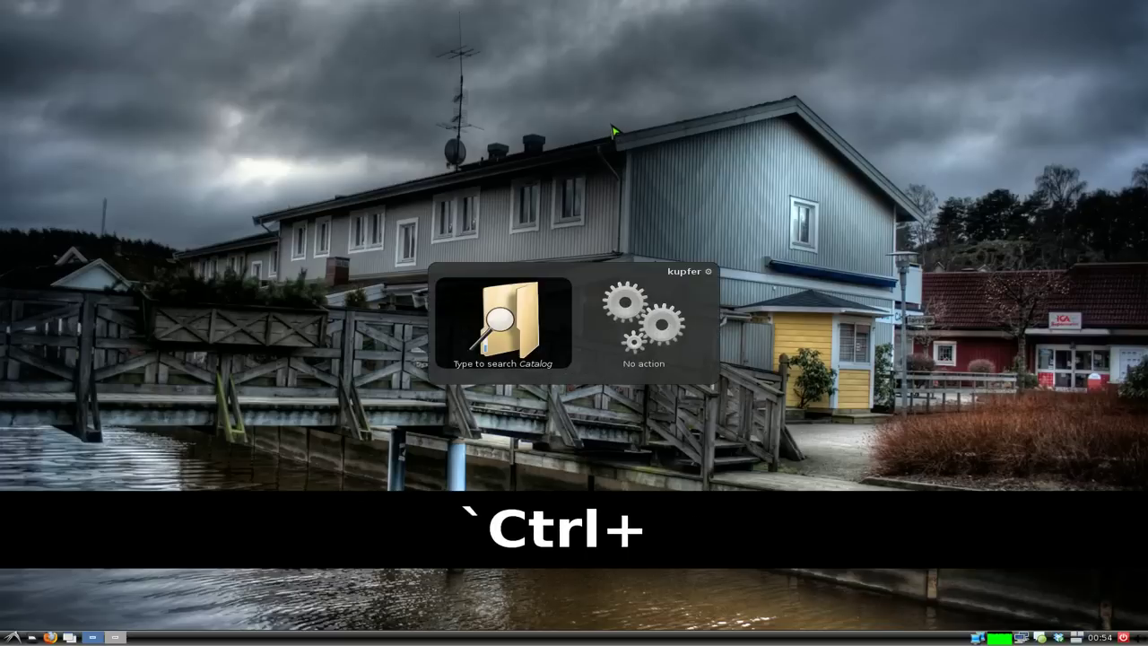
{"action": "type", "text": "pic"}
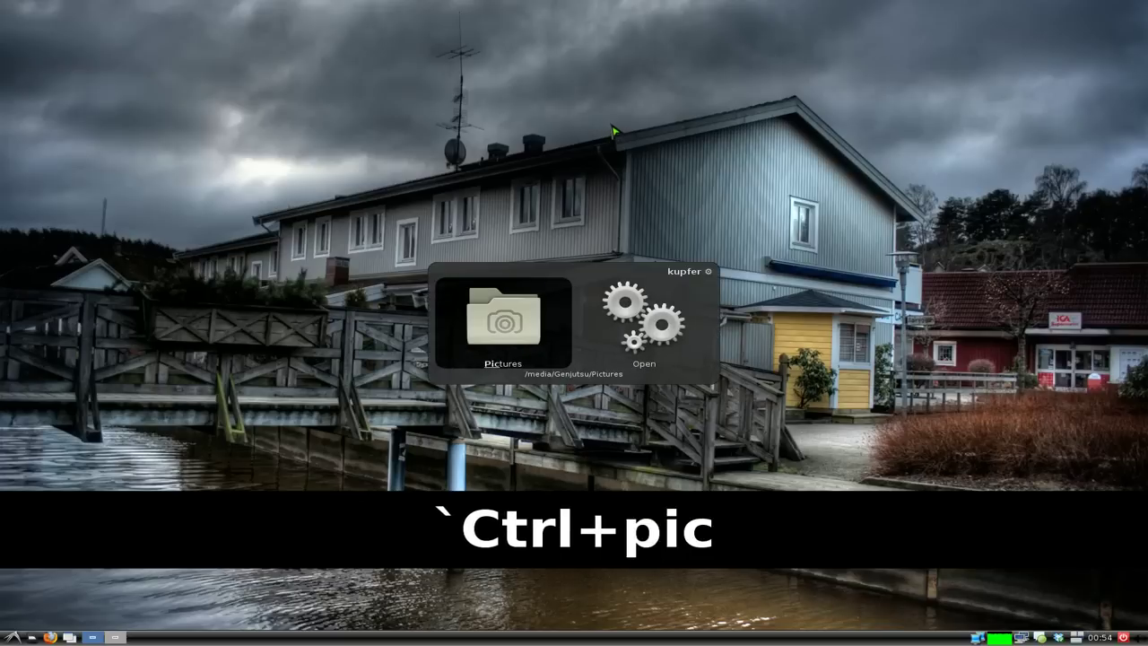
{"action": "key", "text": "Return"}
{"action": "double_click", "coordinate": [690, 306]}
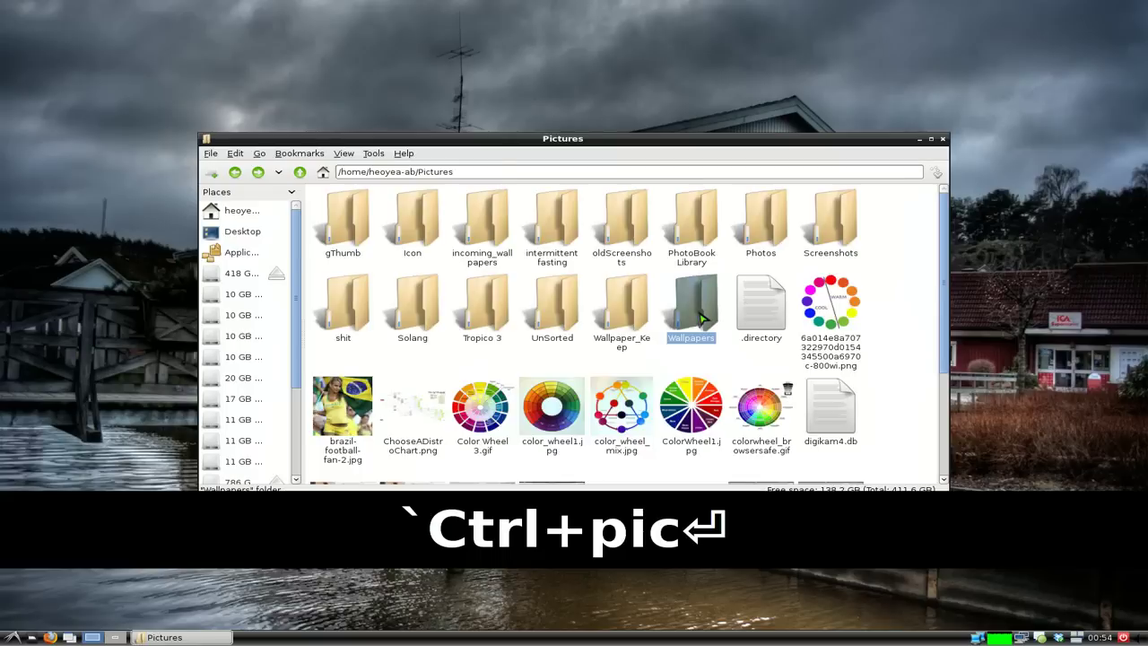
{"action": "scroll", "coordinate": [675, 296], "scroll_direction": "down", "scroll_amount": 10}
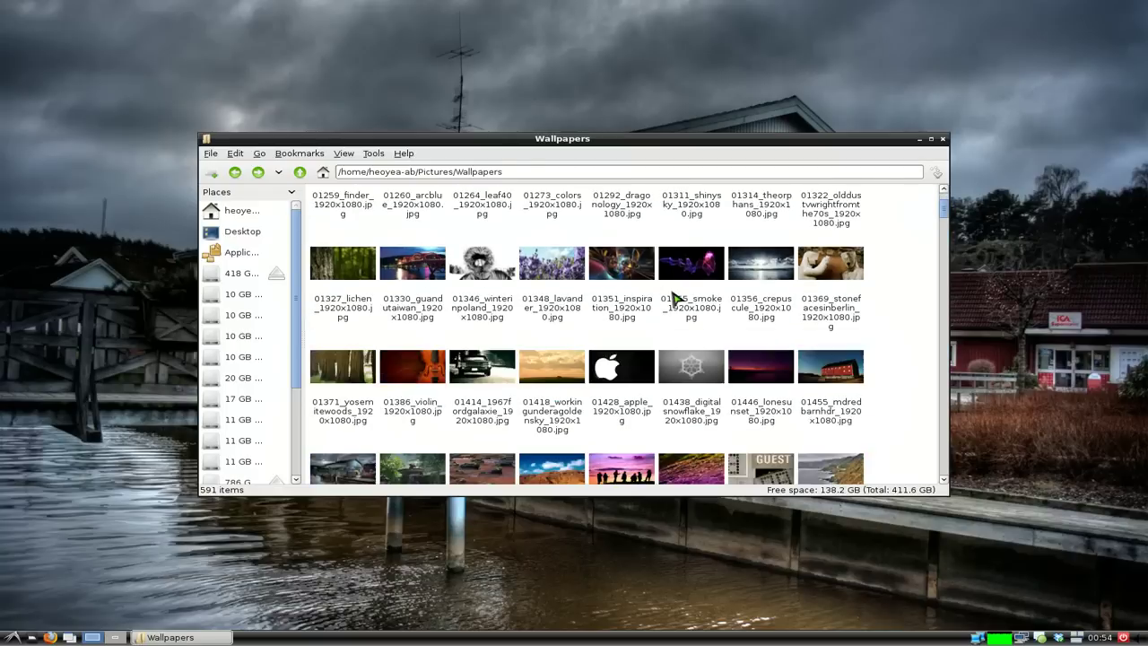
{"action": "scroll", "coordinate": [668, 302], "scroll_direction": "down", "scroll_amount": 10}
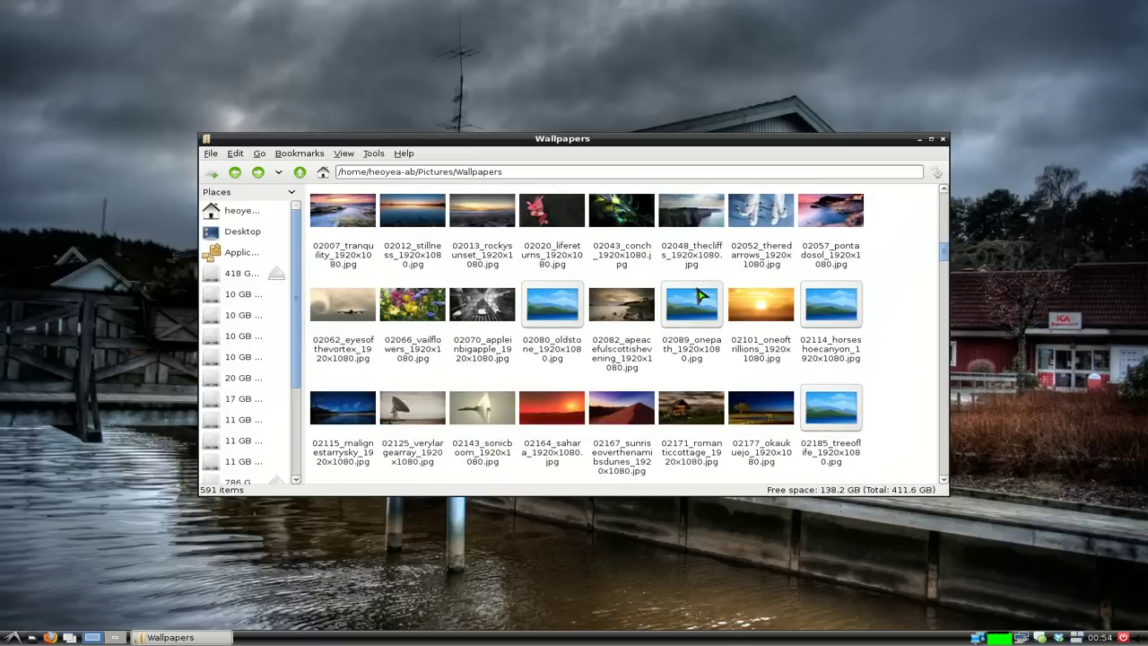
Run the random-wallpaper command four times until the desktop shows a city street photo
{"action": "key", "text": "F12"}
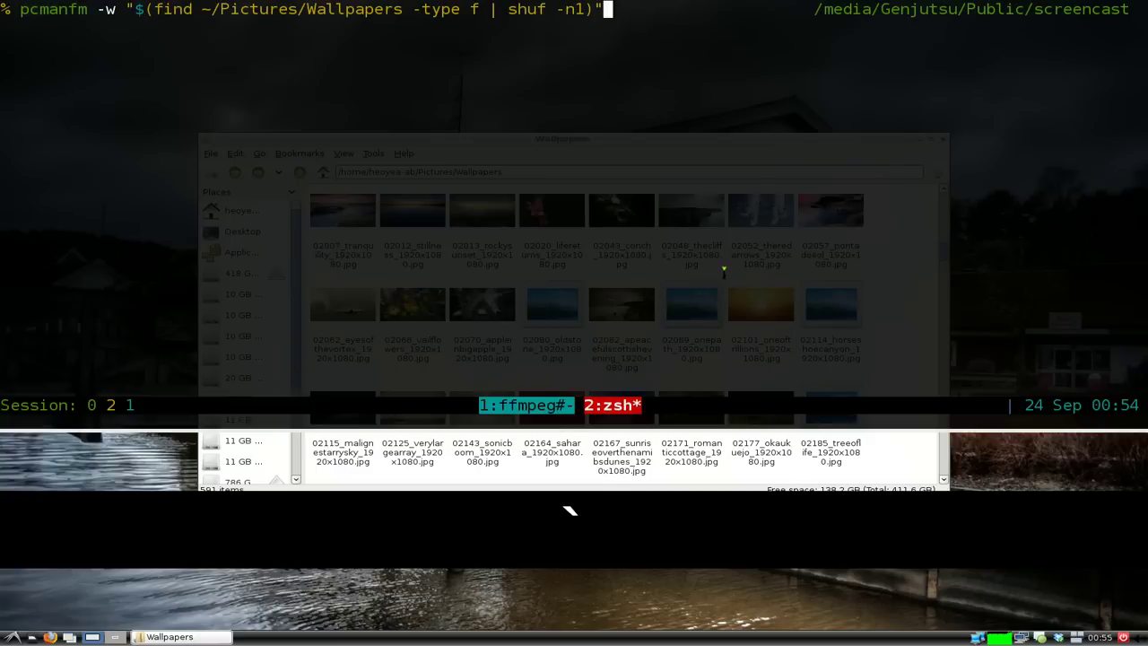
{"action": "key", "text": "Return"}
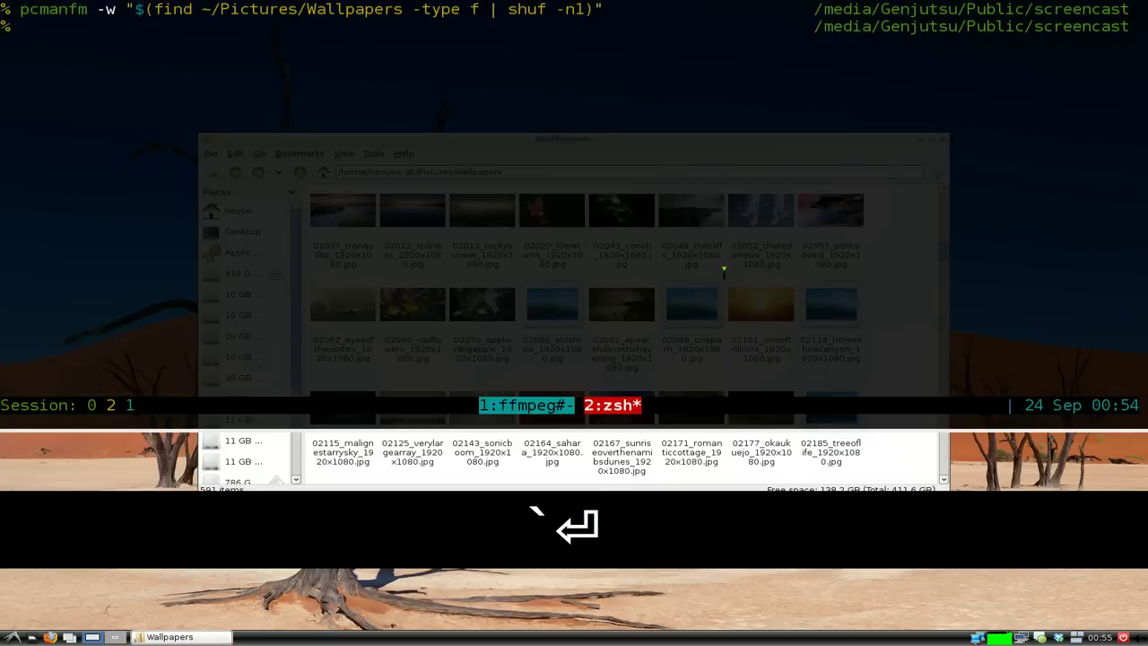
{"action": "key", "text": "Up"}
{"action": "key", "text": "Return"}
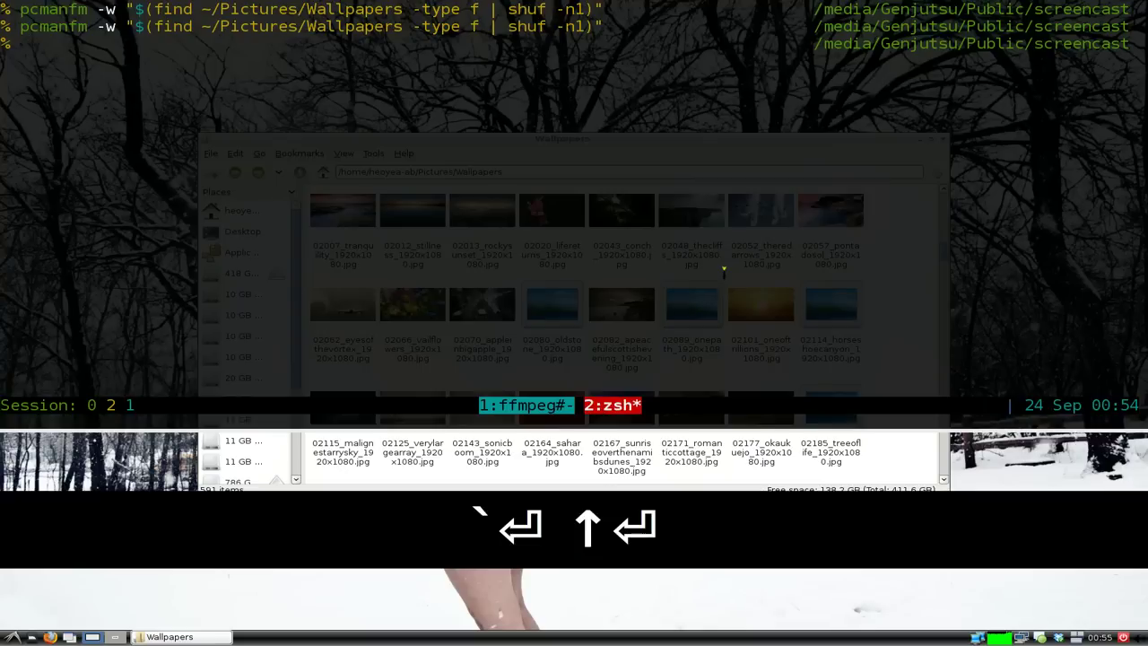
{"action": "key", "text": "Up"}
{"action": "key", "text": "Return"}
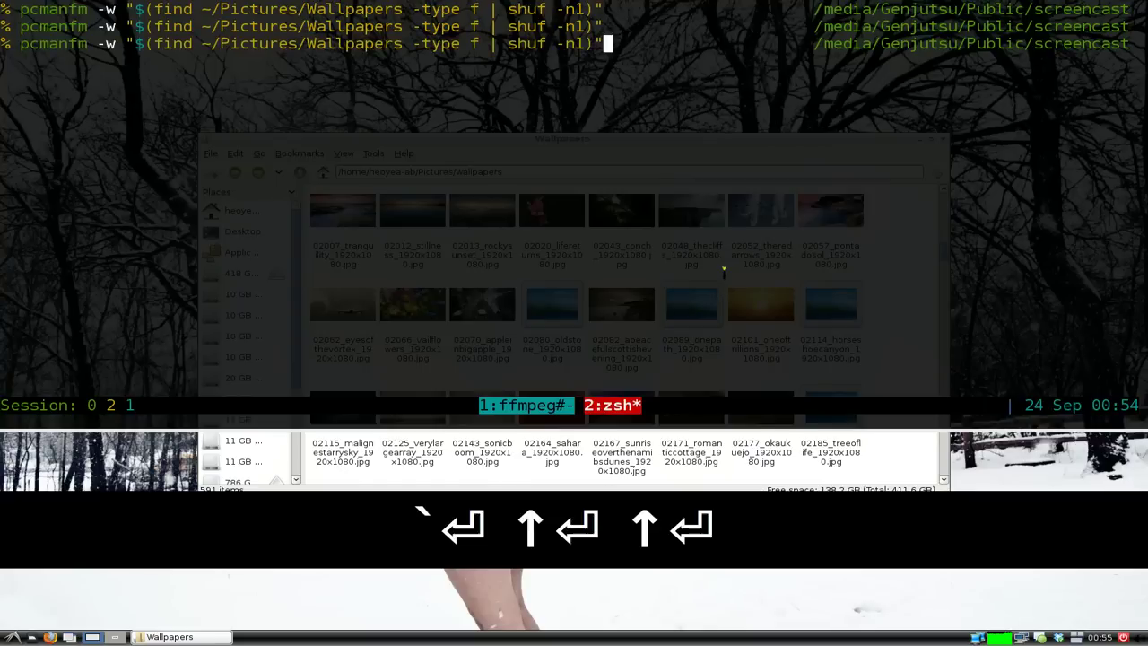
{"action": "key", "text": "Up"}
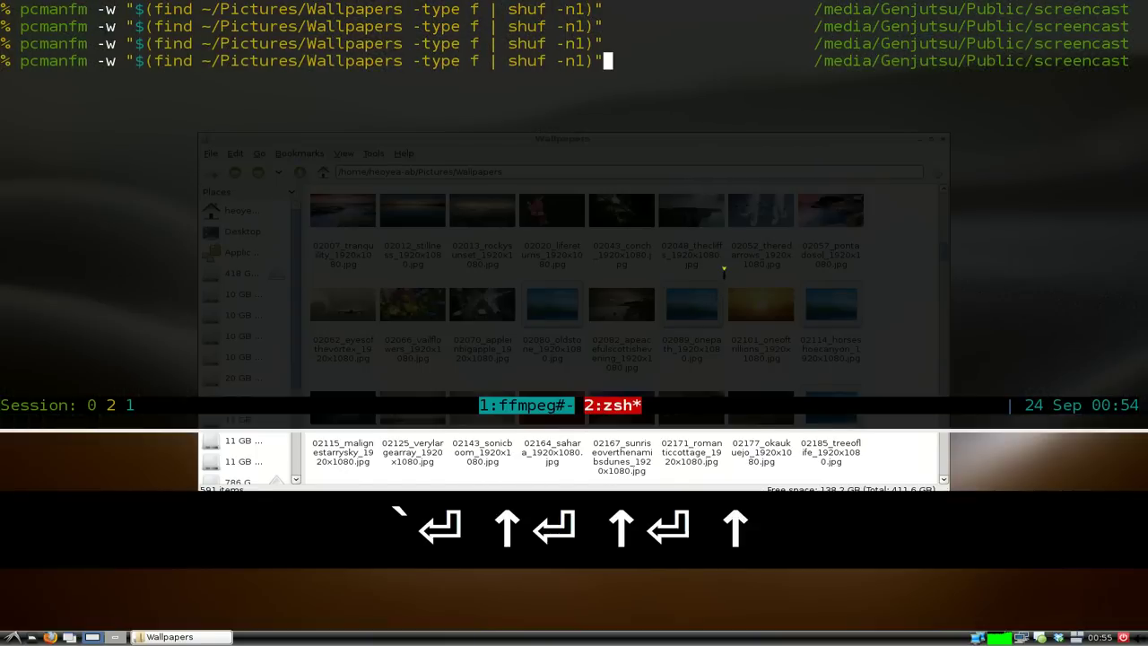
{"action": "key", "text": "Return"}
{"action": "key", "text": "grave"}
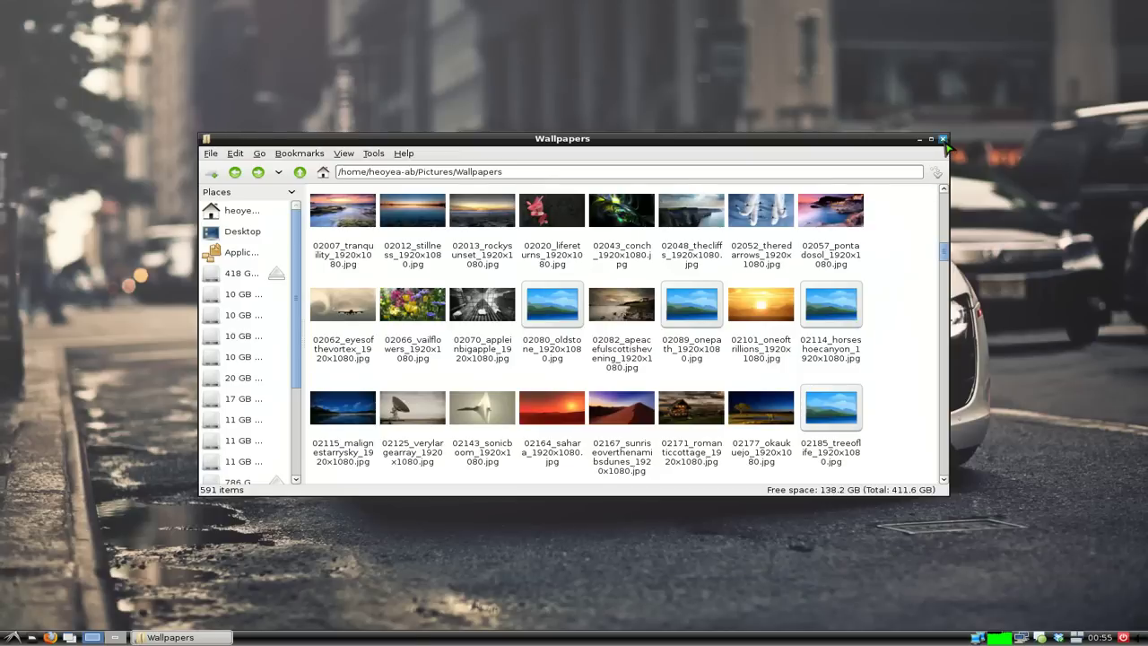
Close the Wallpapers window and launch the Obkey Key Editor from Kupfer with the query obkey
{"action": "left_click", "coordinate": [943, 139]}
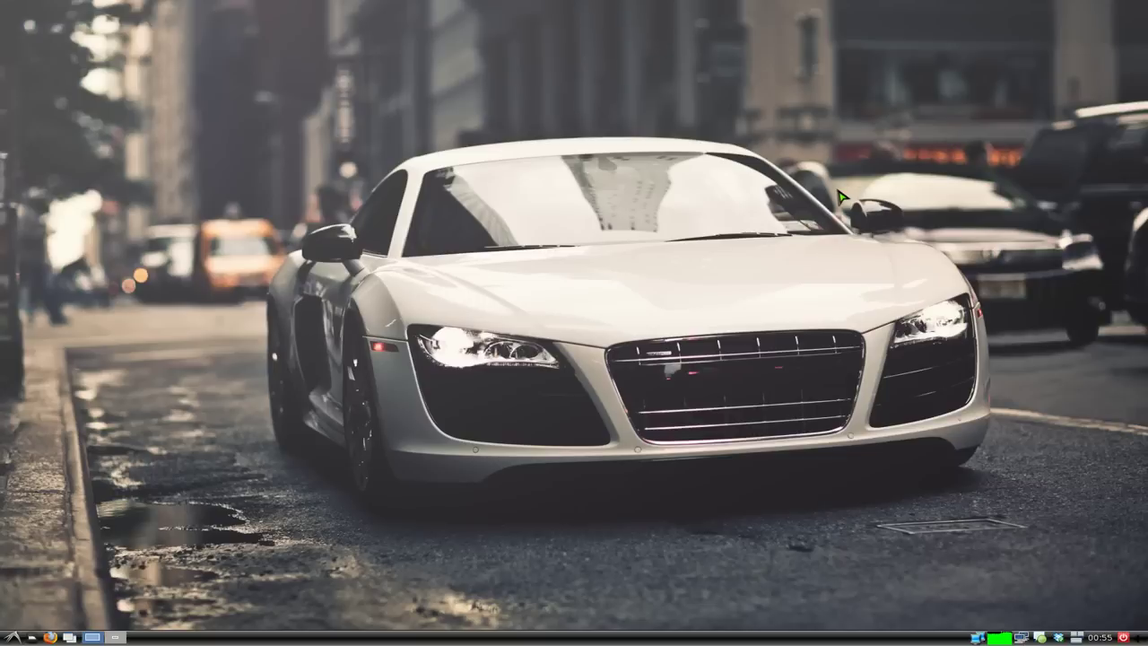
{"action": "key", "text": "ctrl+space"}
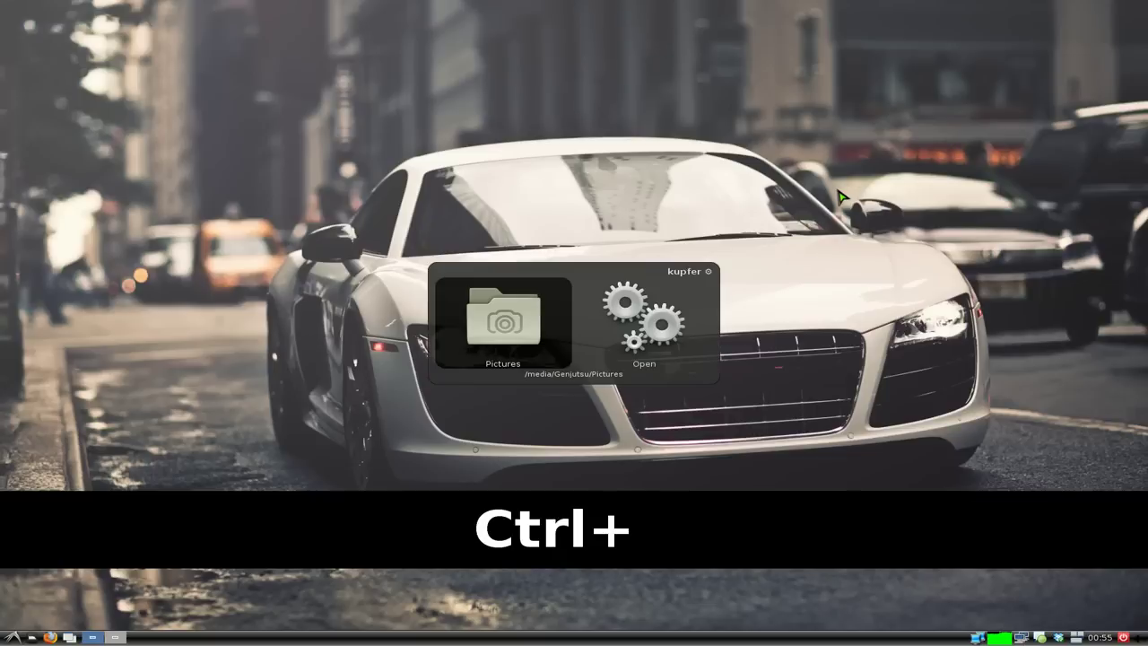
{"action": "type", "text": "ob"}
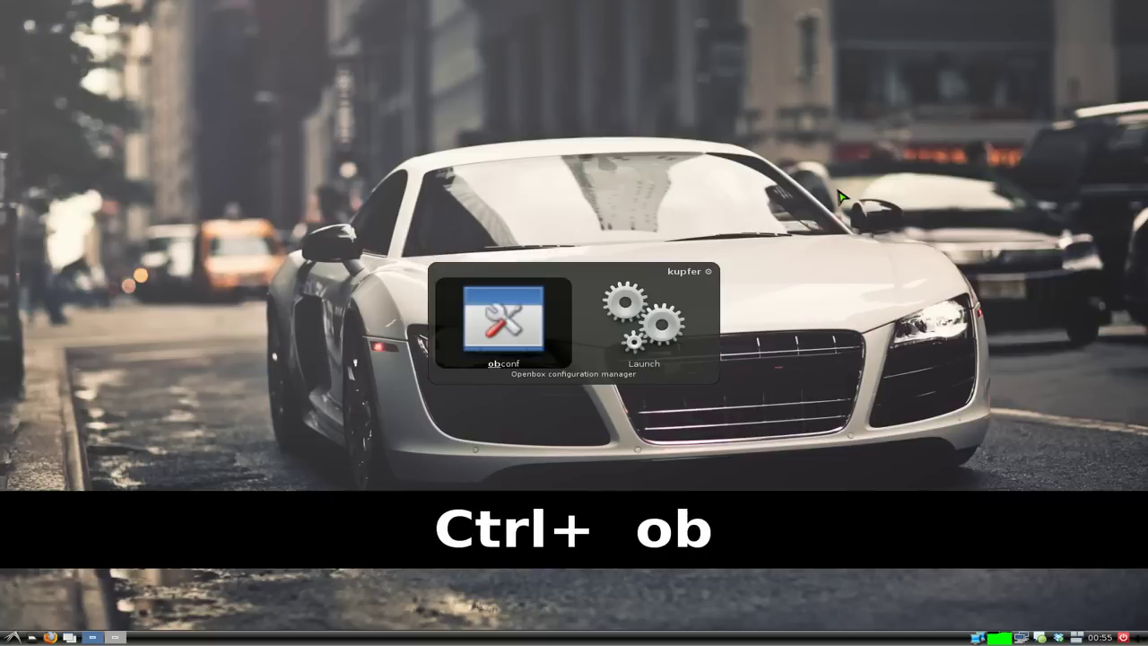
{"action": "type", "text": "key"}
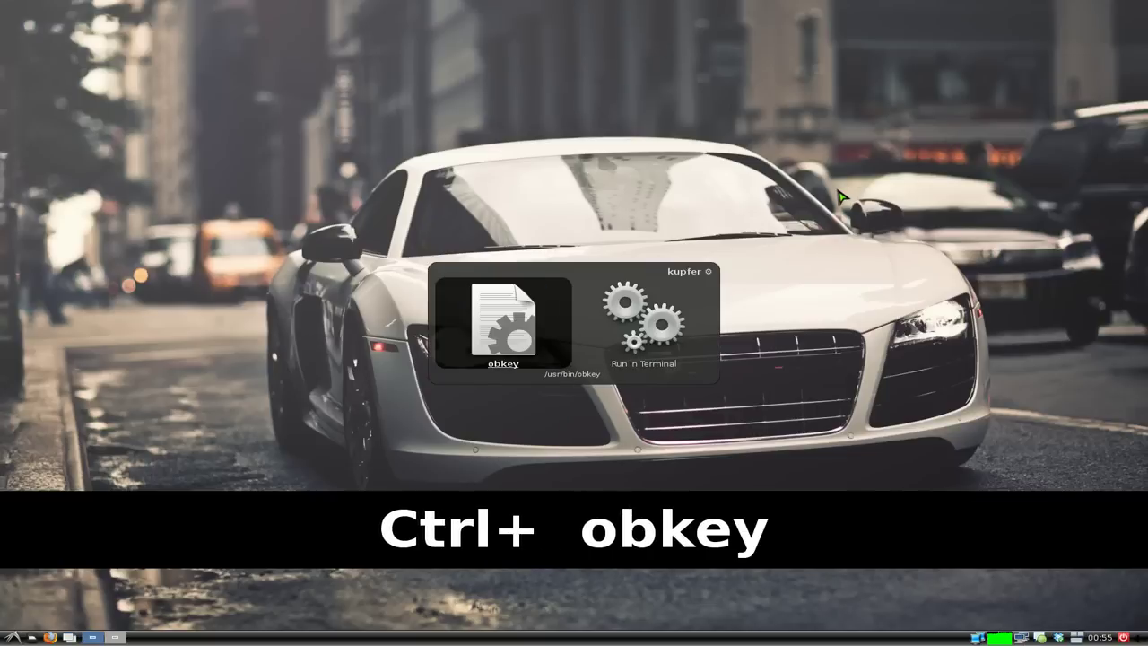
{"action": "key", "text": "Down"}
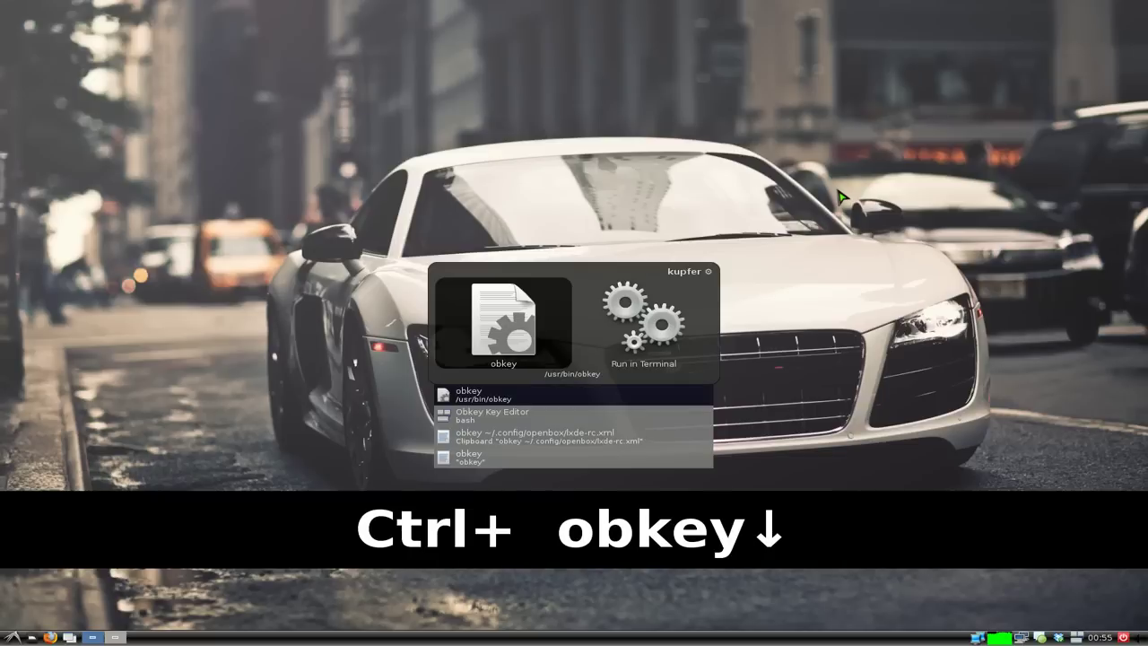
{"action": "key", "text": "Down"}
{"action": "key", "text": "Return"}
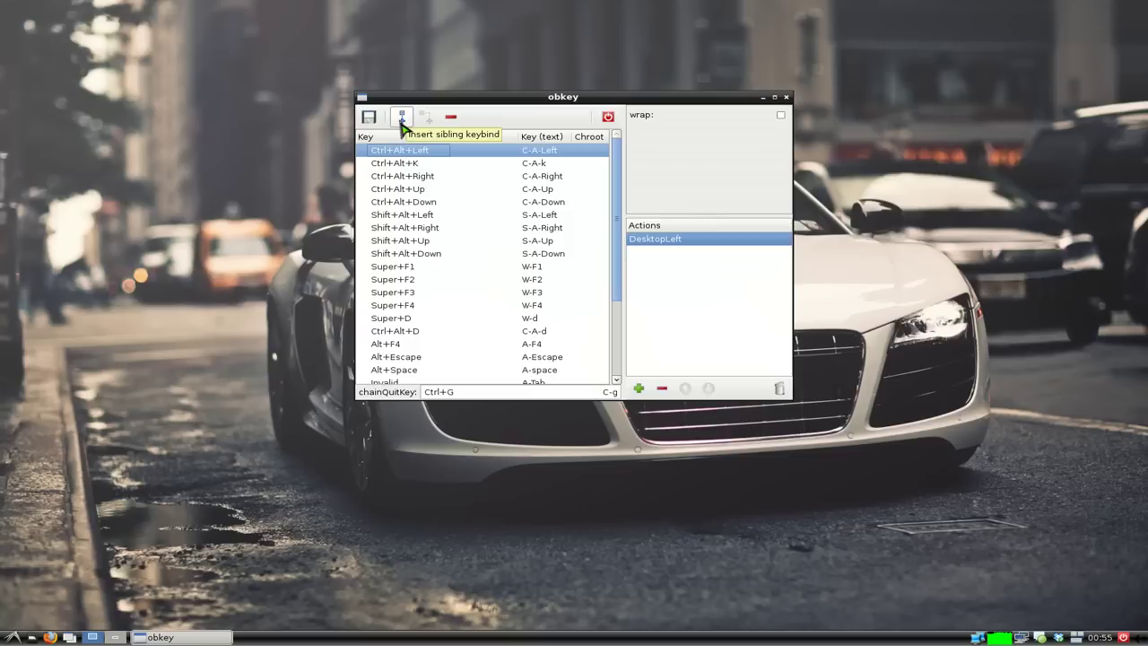
Insert a sibling keybinding below Ctrl+Alt+Left and give it an Execute action
{"action": "left_click", "coordinate": [402, 117]}
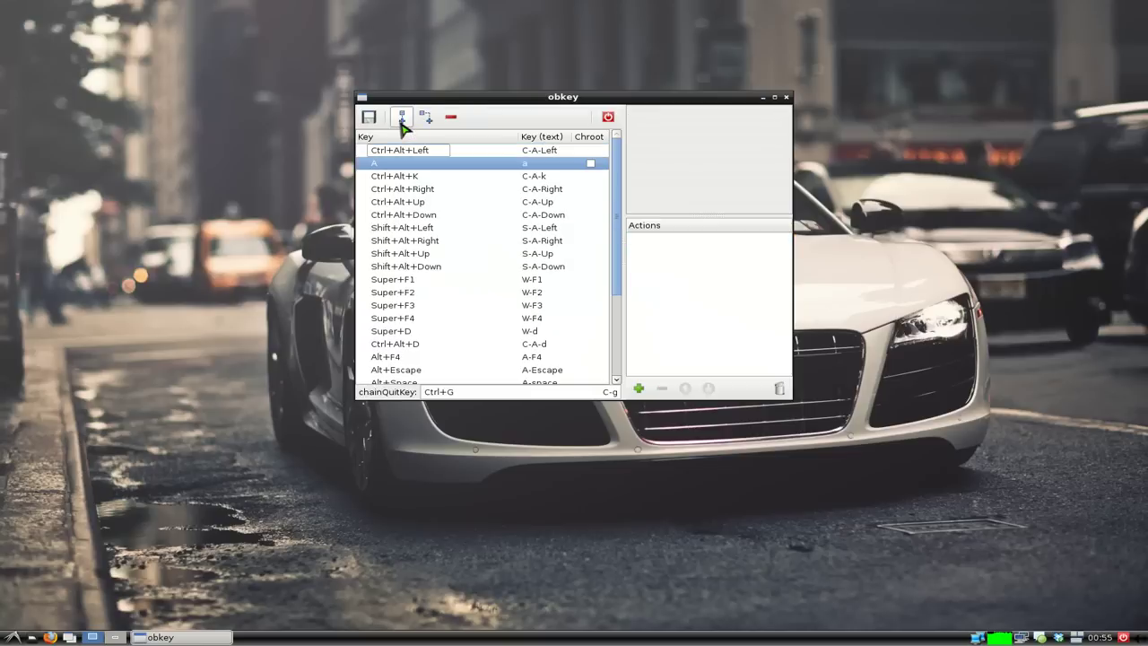
{"action": "left_click", "coordinate": [638, 389]}
{"action": "left_click", "coordinate": [669, 241]}
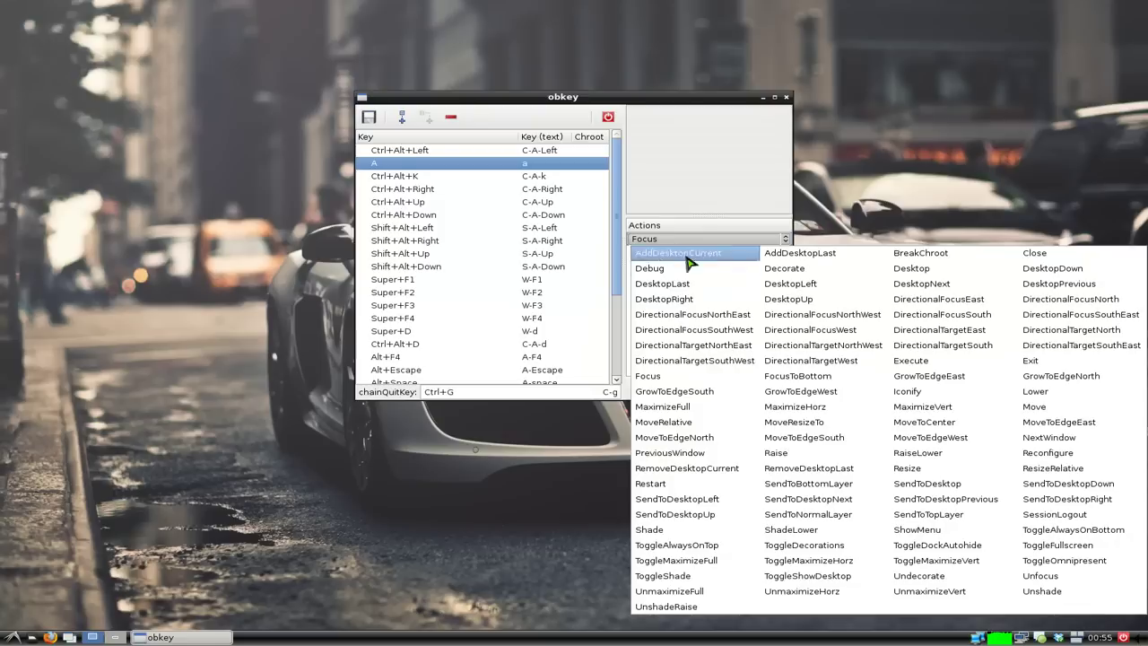
{"action": "left_click", "coordinate": [898, 362]}
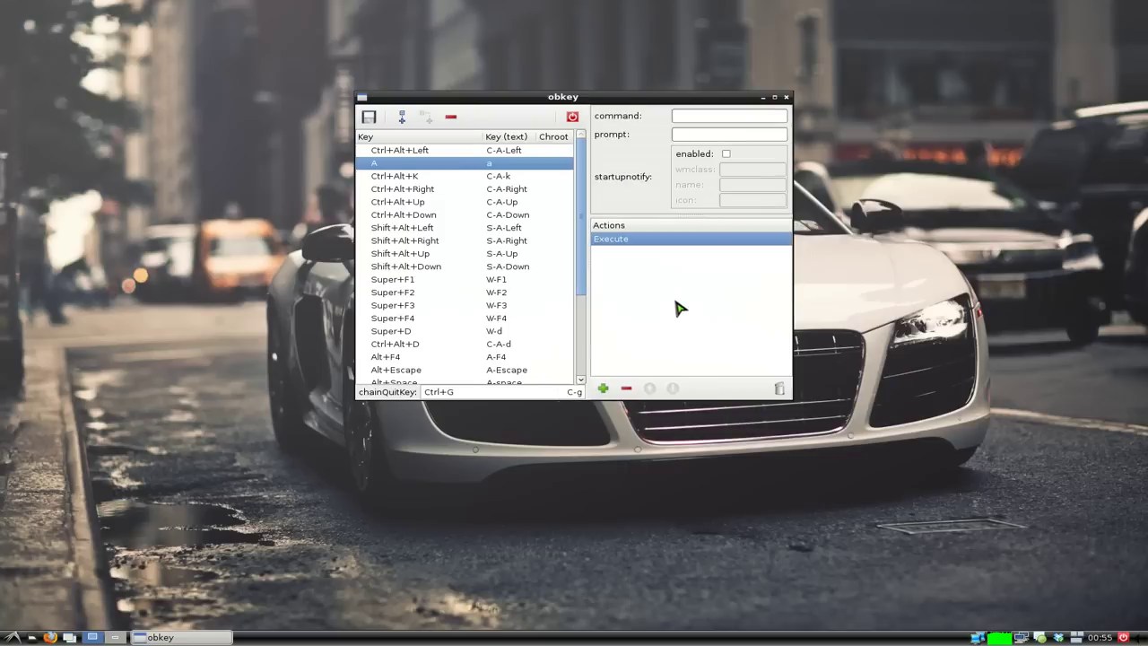
{"action": "left_click", "coordinate": [699, 118]}
Set the Execute command to bash -c '…' with the terminal's pcmanfm -w find/shuf line pasted inside the quotes
{"action": "type", "text": "bash -c"}
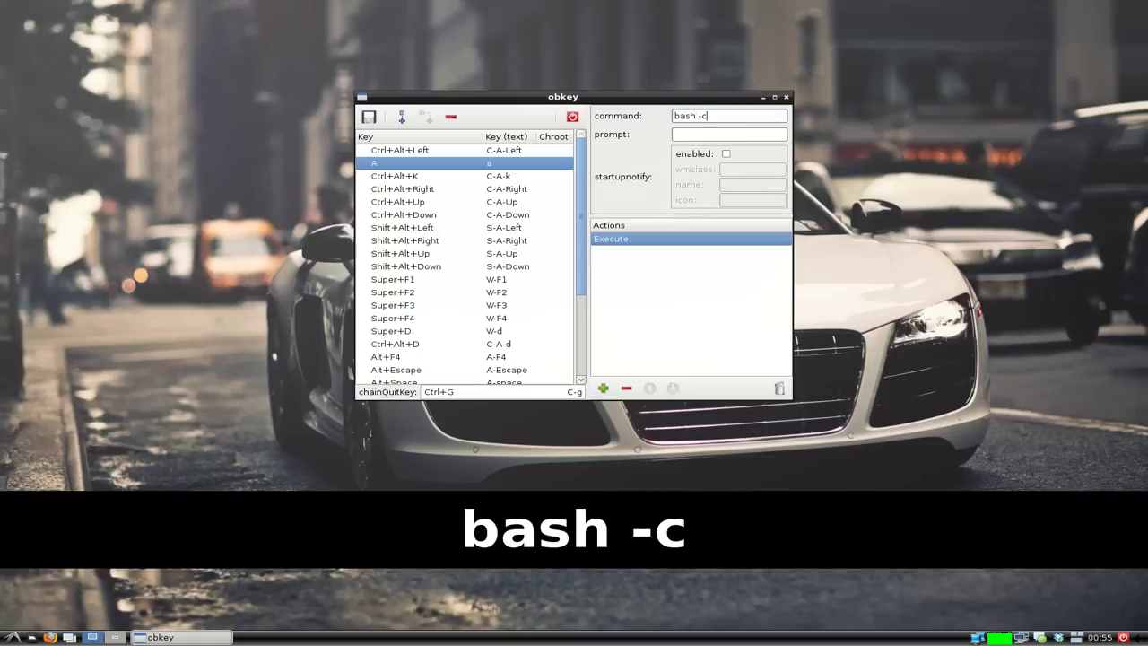
{"action": "type", "text": " ''"}
{"action": "key", "text": "Left"}
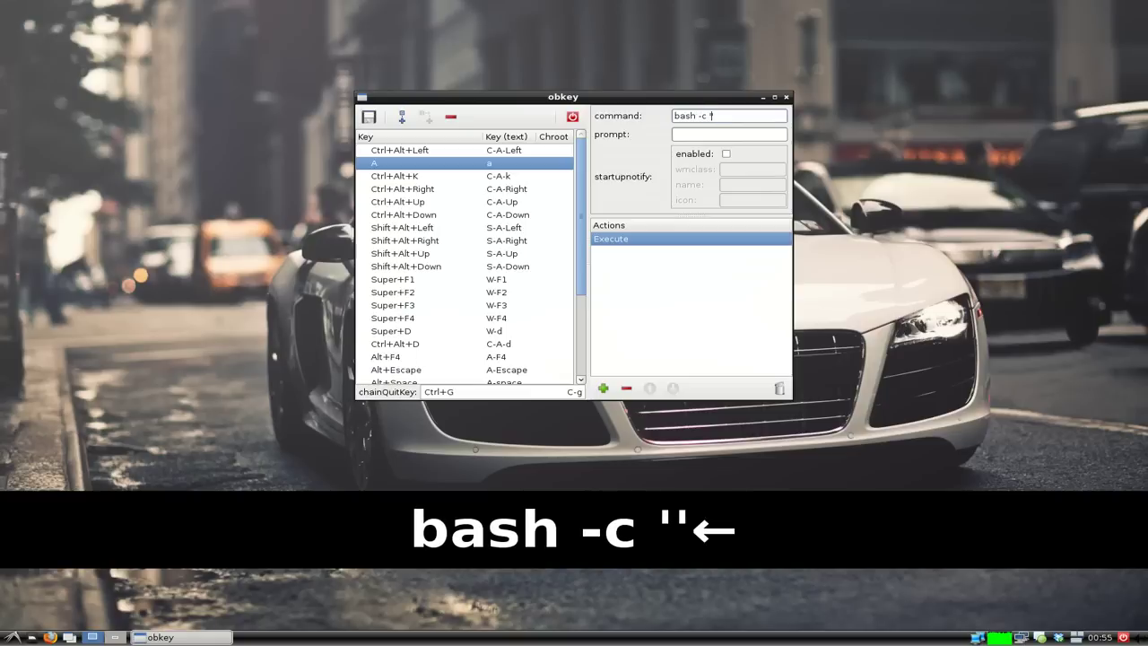
{"action": "key", "text": "grave"}
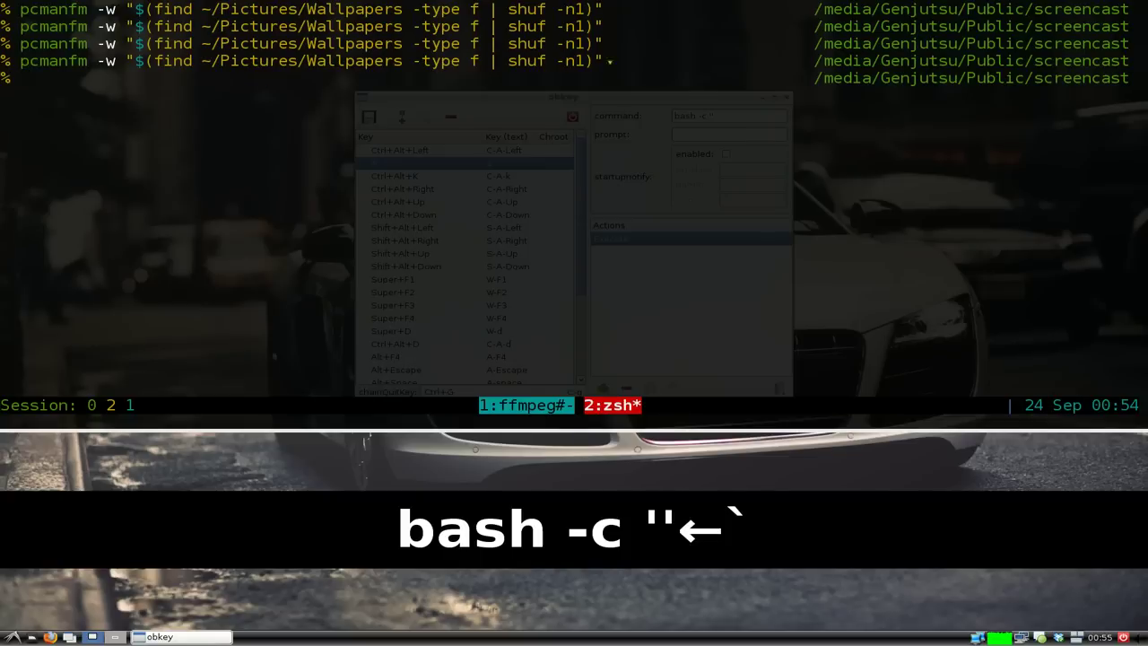
{"action": "left_click_drag", "start_coordinate": [602, 59], "coordinate": [21, 60]}
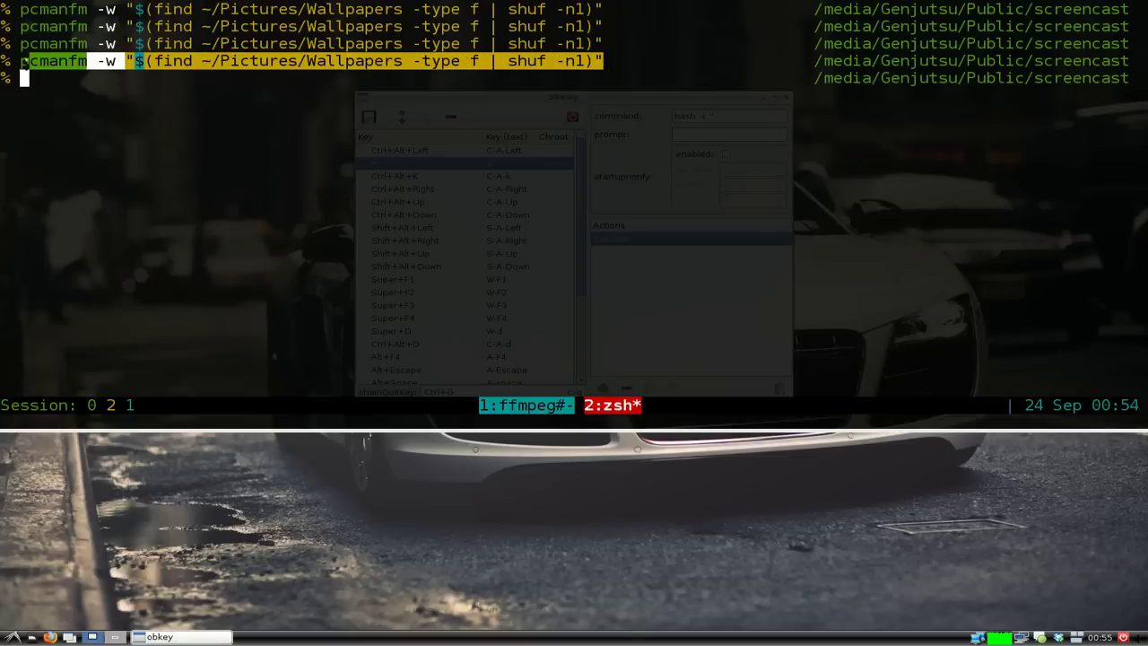
{"action": "right_click", "coordinate": [41, 64]}
{"action": "left_click", "coordinate": [59, 87]}
{"action": "key", "text": "grave"}
{"action": "key", "text": "ctrl+v"}
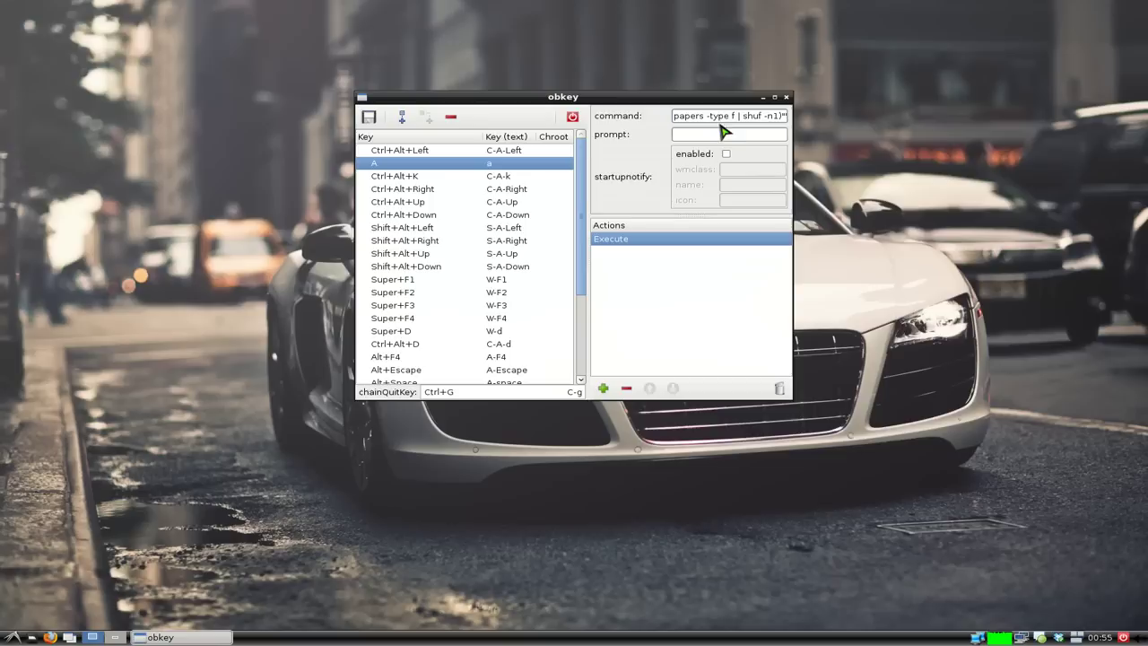
Check startupnotify enabled and enter 'Wallpaper Changer' as the notification name
{"action": "left_click", "coordinate": [726, 156]}
{"action": "left_click", "coordinate": [729, 184]}
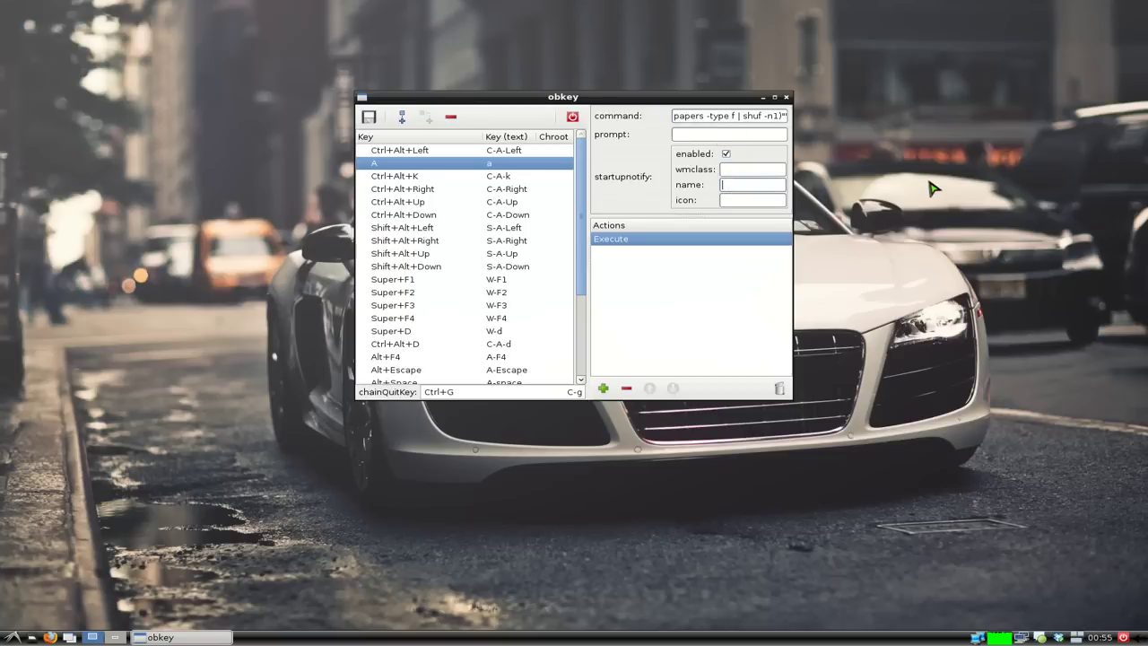
{"action": "type", "text": "Chan"}
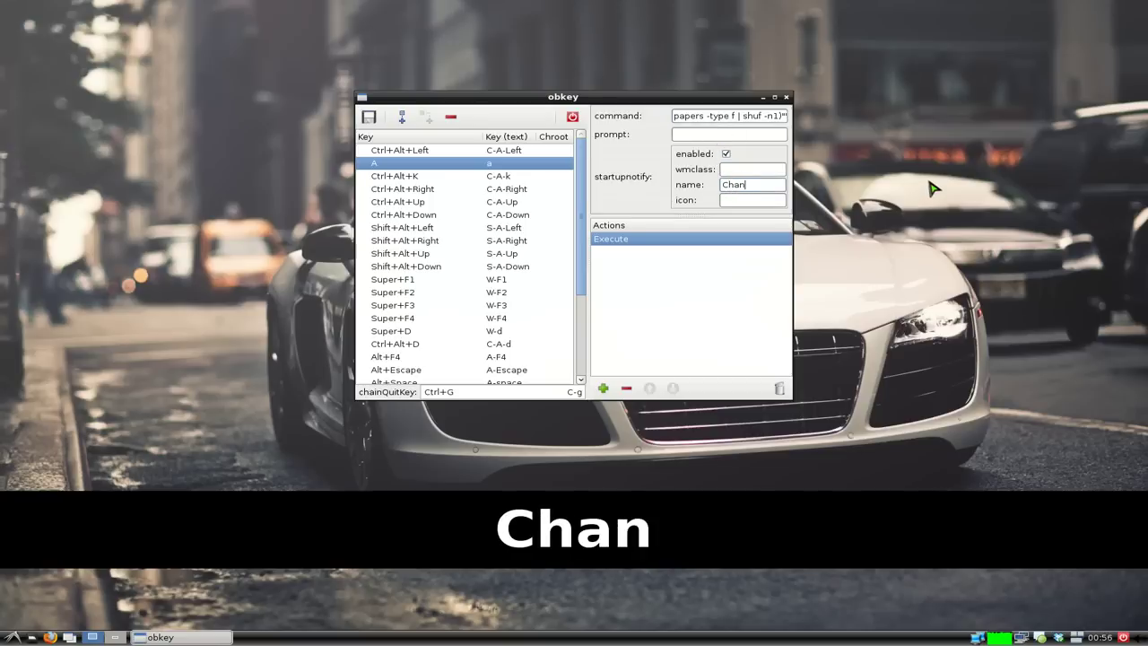
{"action": "key", "text": "BackSpace"}
{"action": "key", "text": "BackSpace"}
{"action": "key", "text": "BackSpace"}
{"action": "key", "text": "BackSpace"}
{"action": "type", "text": "Wa"}
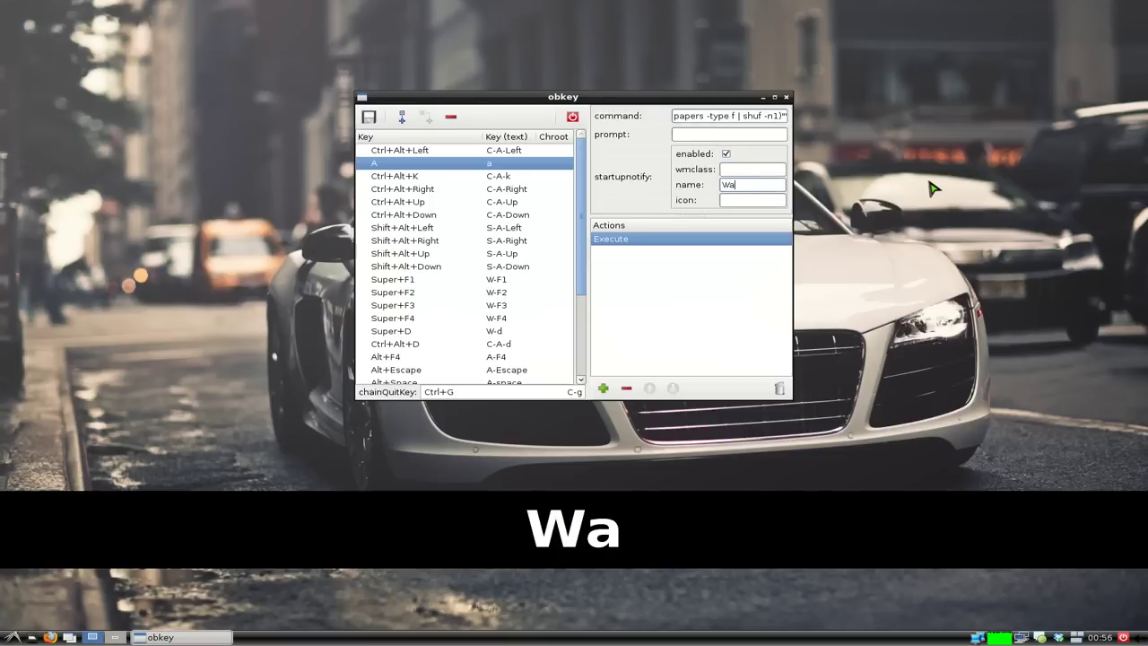
{"action": "type", "text": "llpaper "}
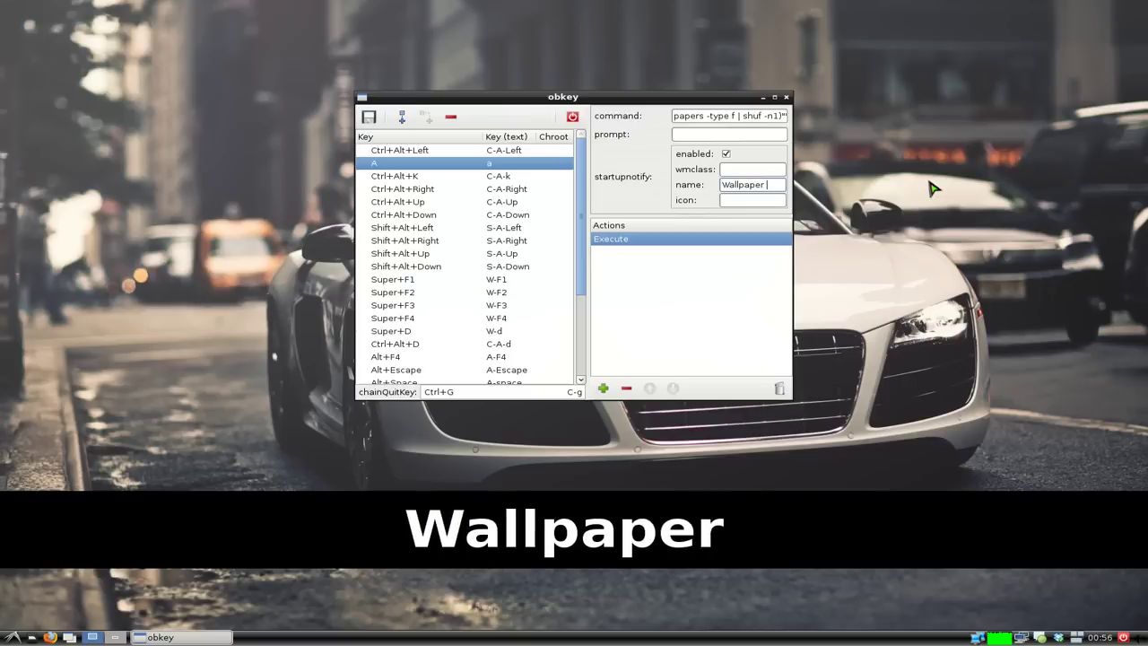
{"action": "type", "text": "Changer"}
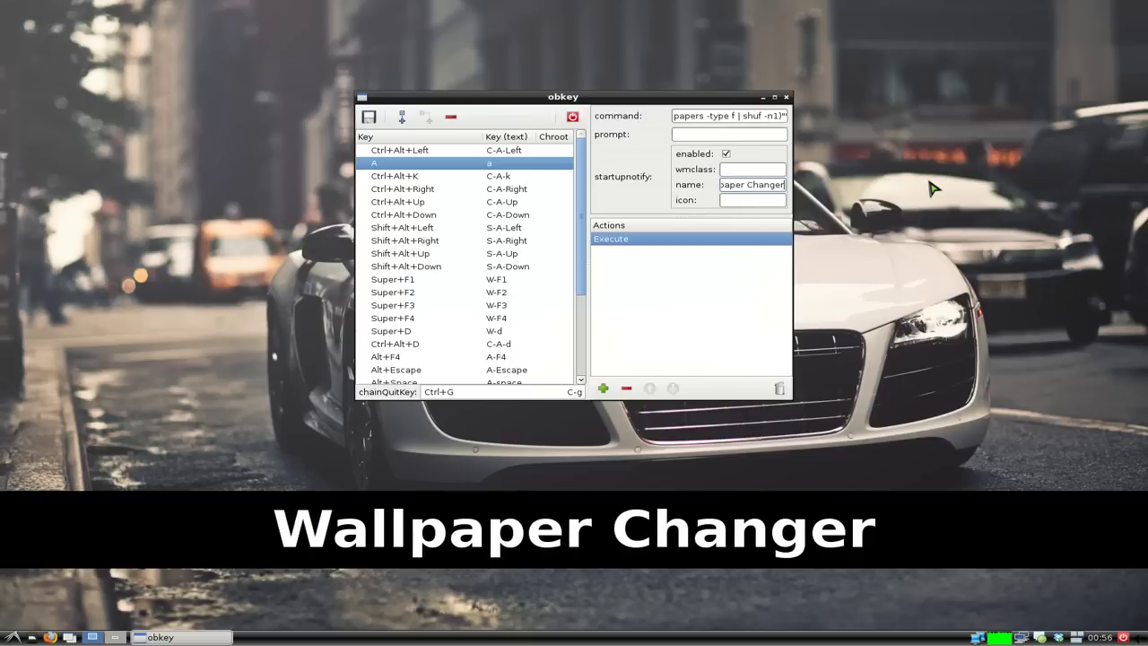
{"action": "left_click", "coordinate": [696, 283]}
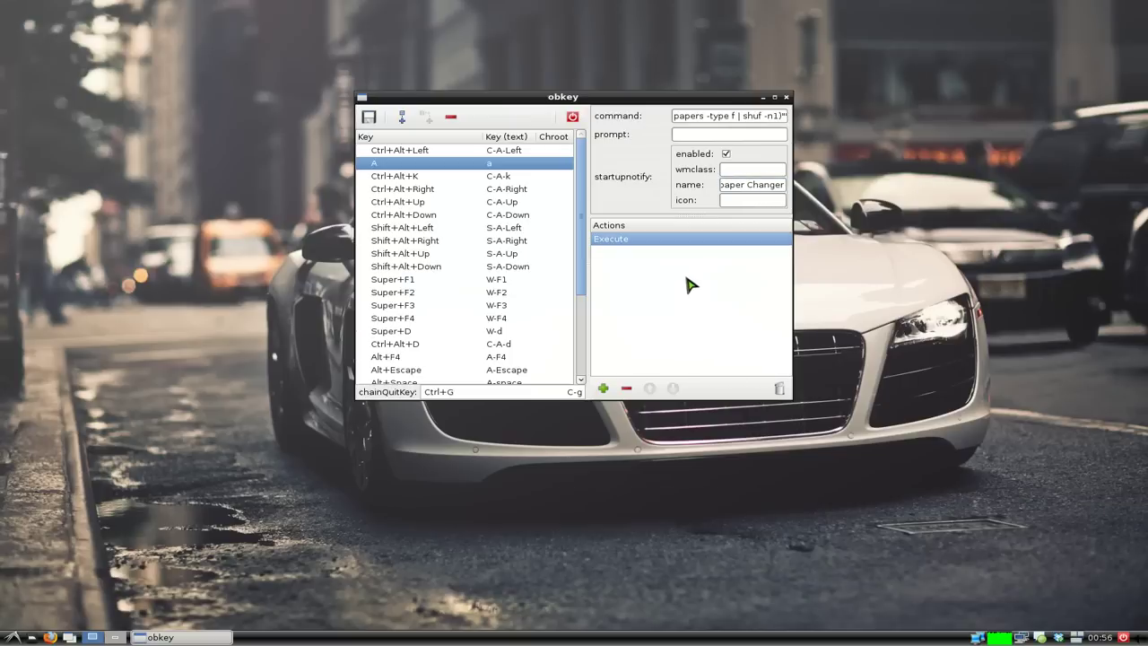
Record Ctrl+Alt+. as the binding's key and set its key text to C-A-period
{"action": "left_click", "coordinate": [398, 165]}
{"action": "key", "text": "ctrl+alt+period"}
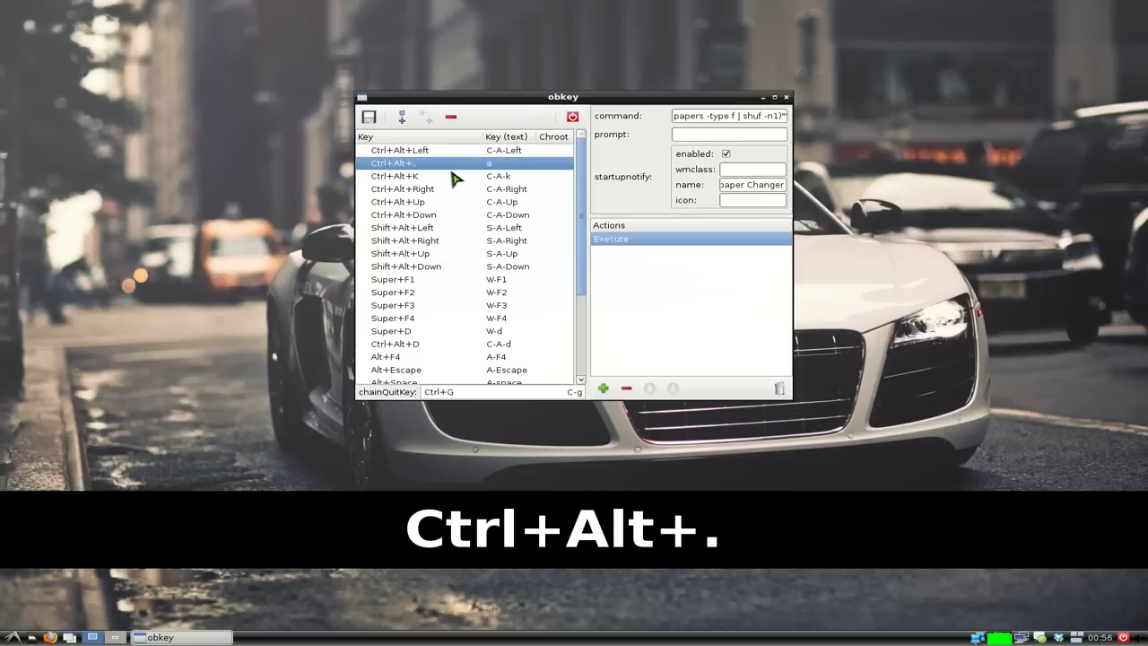
{"action": "left_click", "coordinate": [492, 165]}
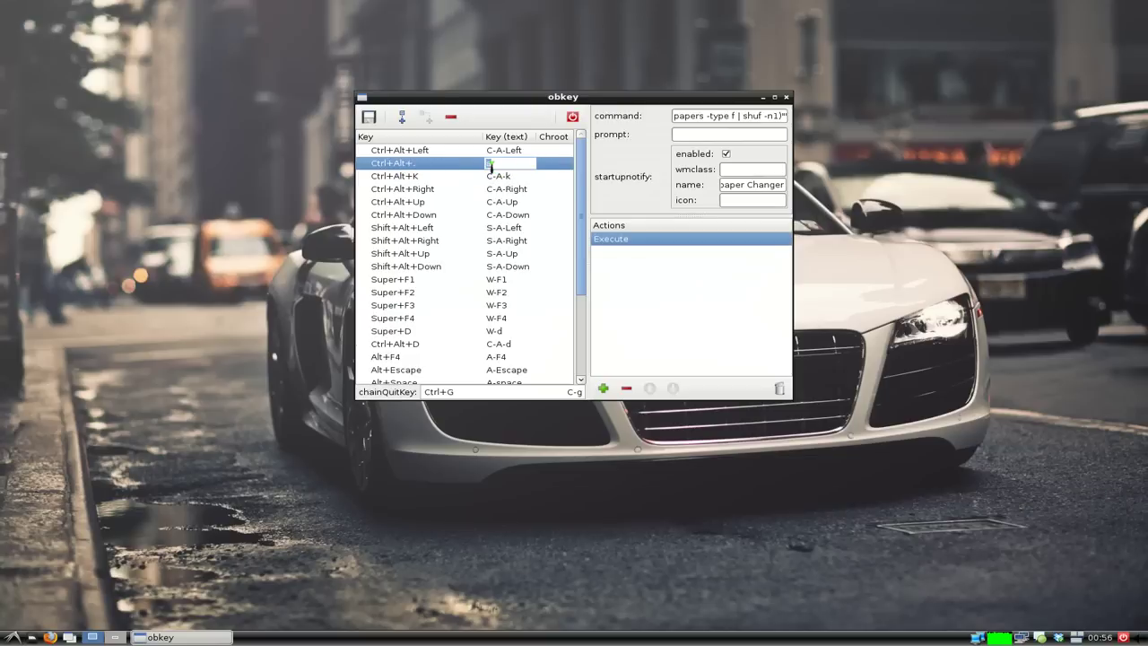
{"action": "type", "text": "C"}
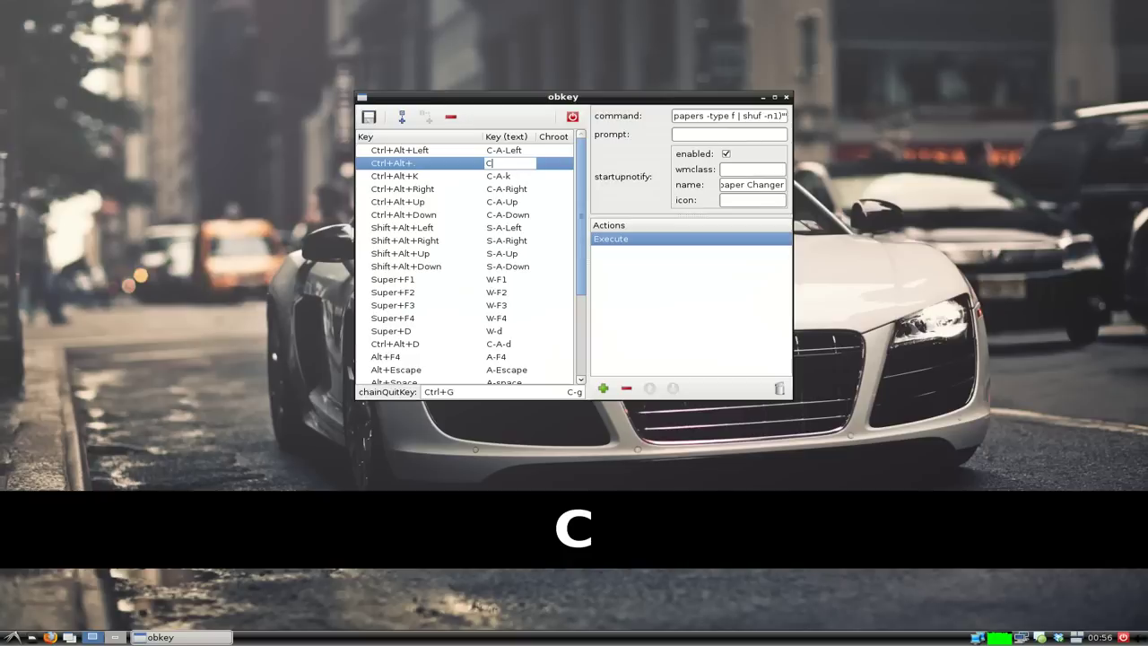
{"action": "type", "text": "-A"}
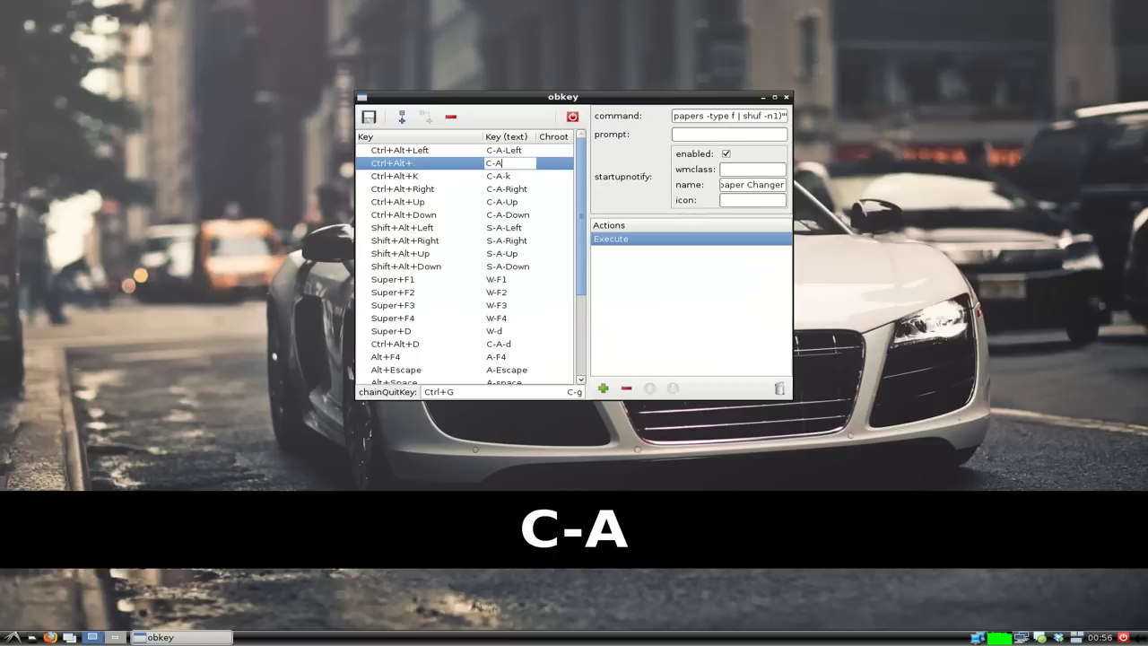
{"action": "type", "text": "-per"}
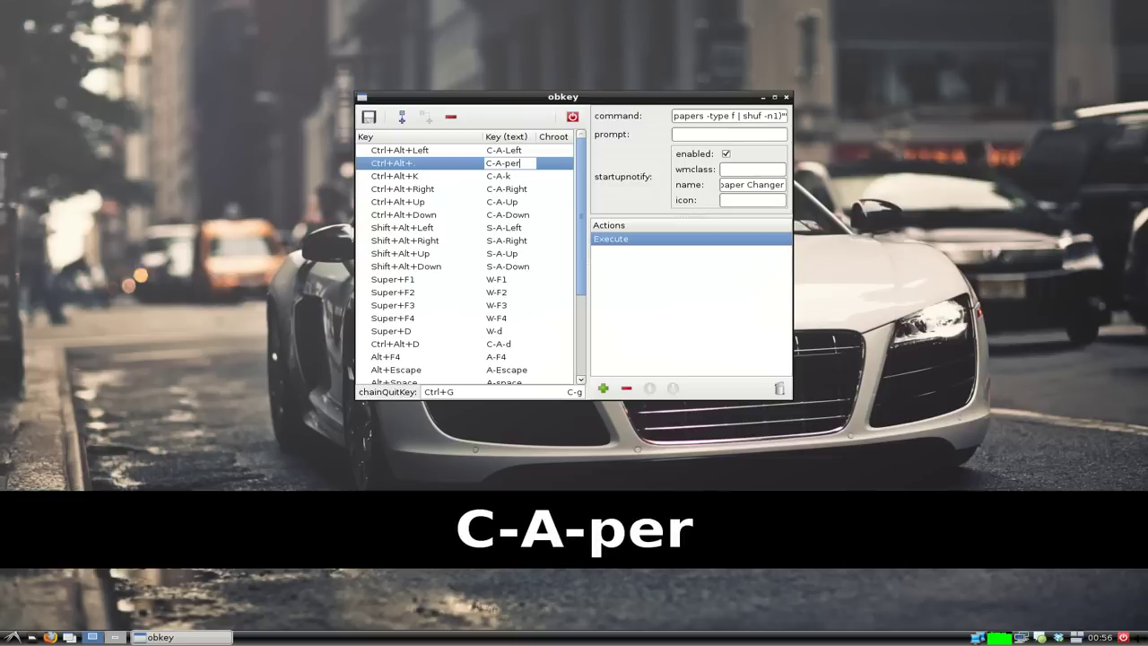
{"action": "type", "text": "iod"}
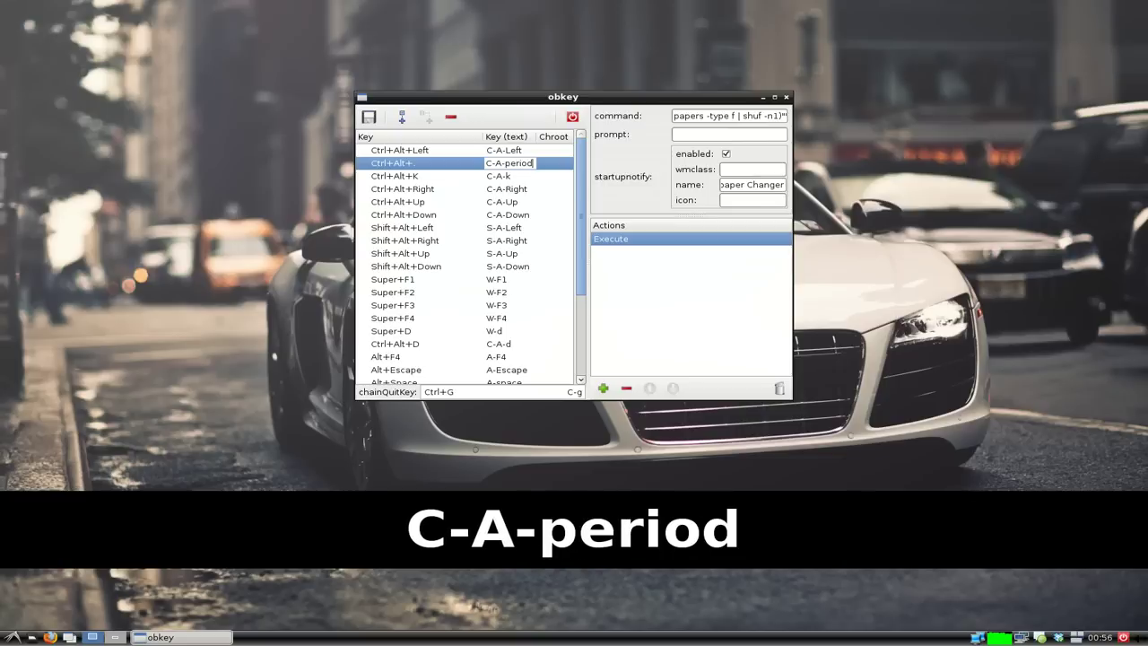
{"action": "key", "text": "BackSpace"}
{"action": "key", "text": "BackSpace"}
{"action": "key", "text": "BackSpace"}
{"action": "type", "text": "iod"}
{"action": "left_click", "coordinate": [444, 175]}
Save the Ctrl+Alt+. binding, then press it on the desktop to get a new random wallpaper
{"action": "left_click", "coordinate": [444, 164]}
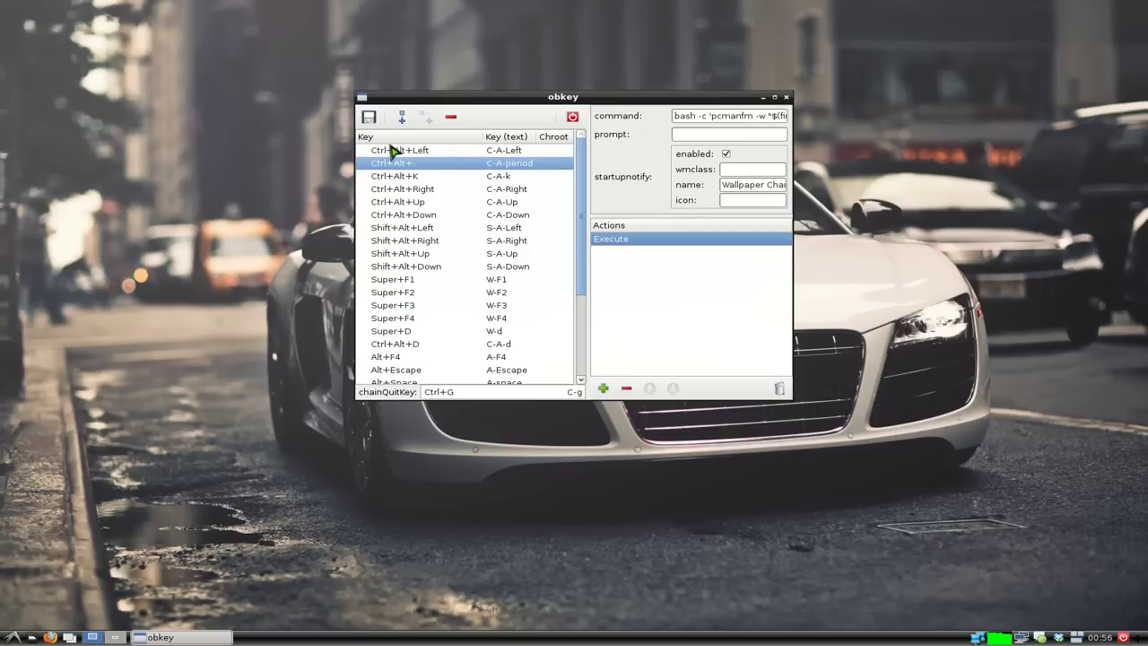
{"action": "left_click", "coordinate": [368, 117]}
{"action": "left_click", "coordinate": [613, 478]}
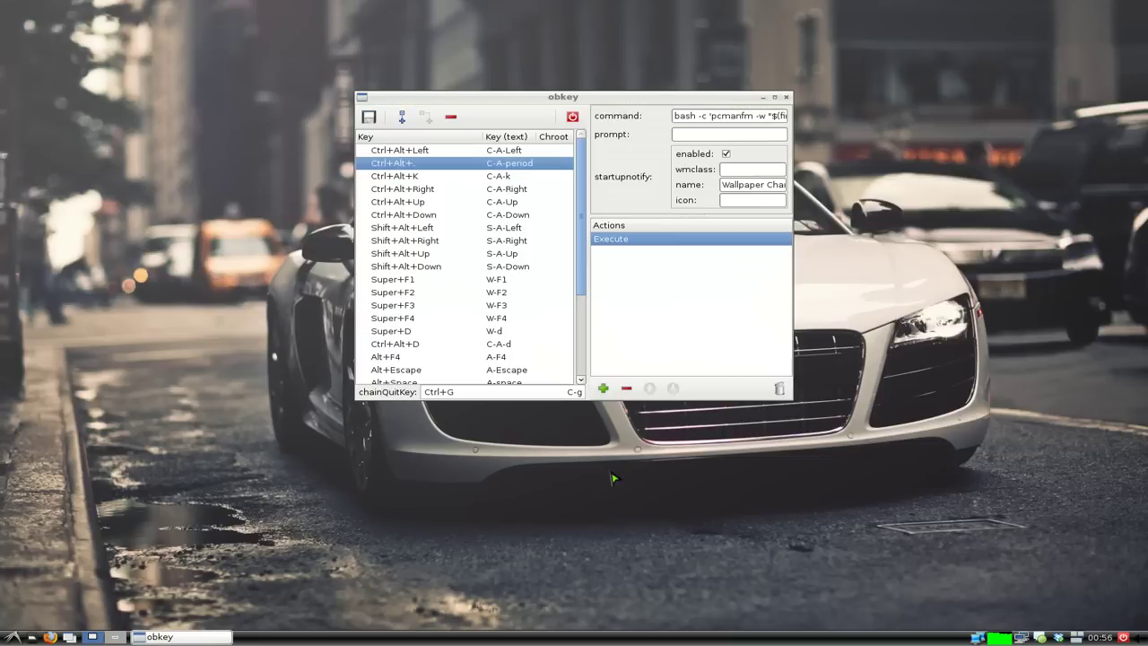
{"action": "key", "text": "ctrl+alt+period"}
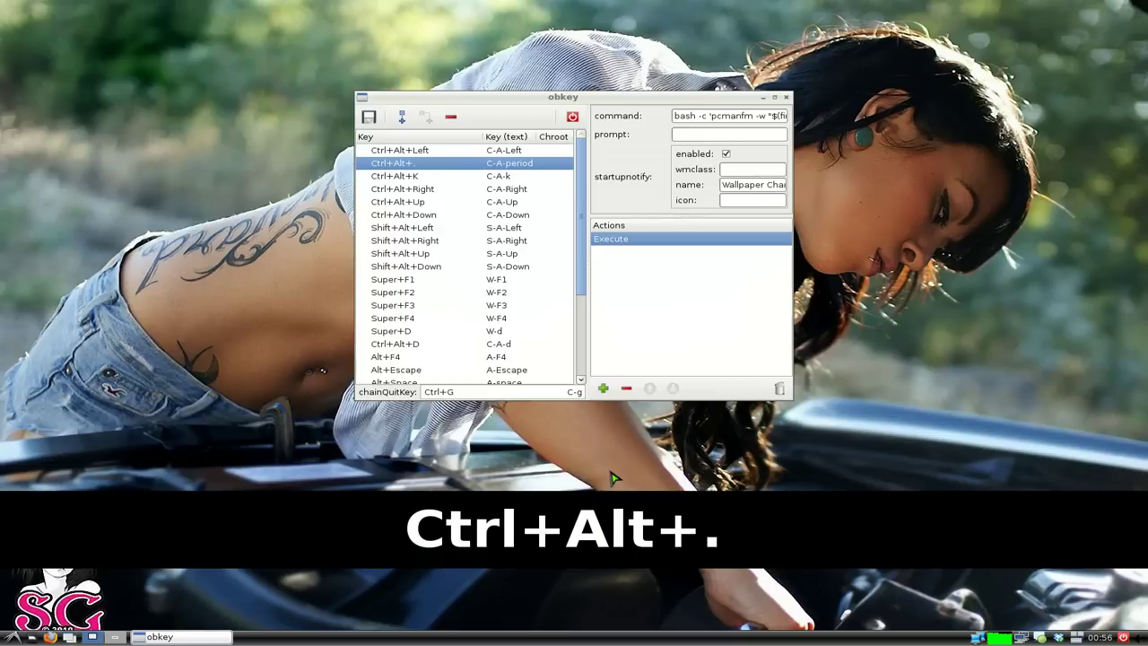
Trigger Ctrl+Alt+period twice more, landing on a dark hooded-figure wallpaper
{"action": "key", "text": "ctrl+alt+period"}
{"action": "key", "text": "ctrl+alt+period"}
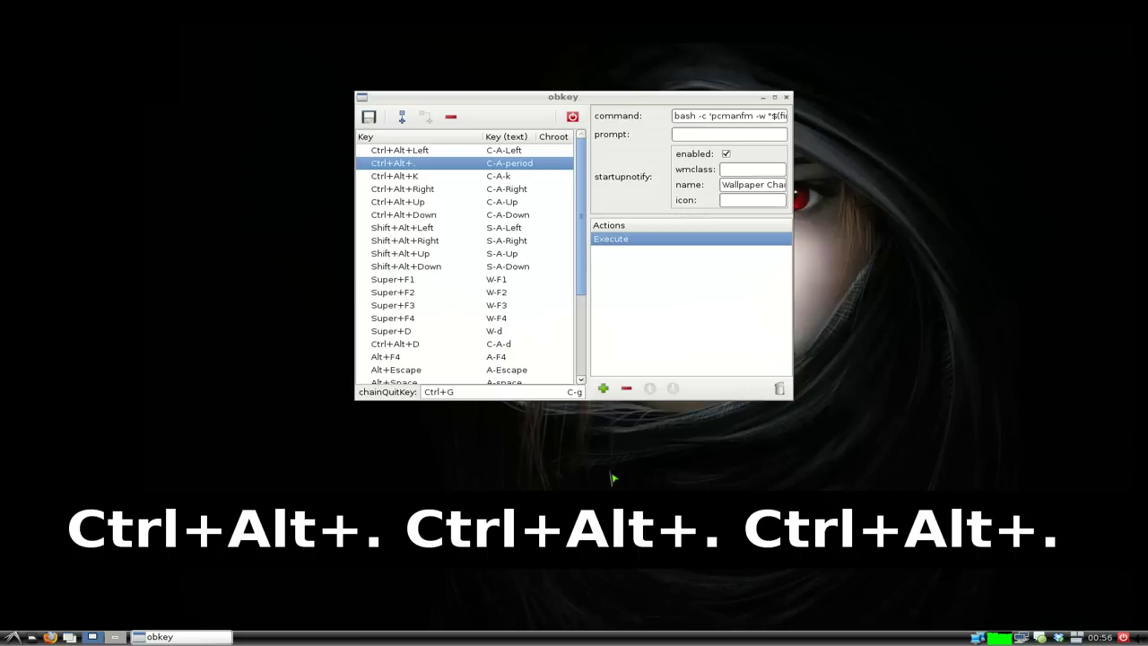
{"action": "key", "text": "ctrl+alt+period"}
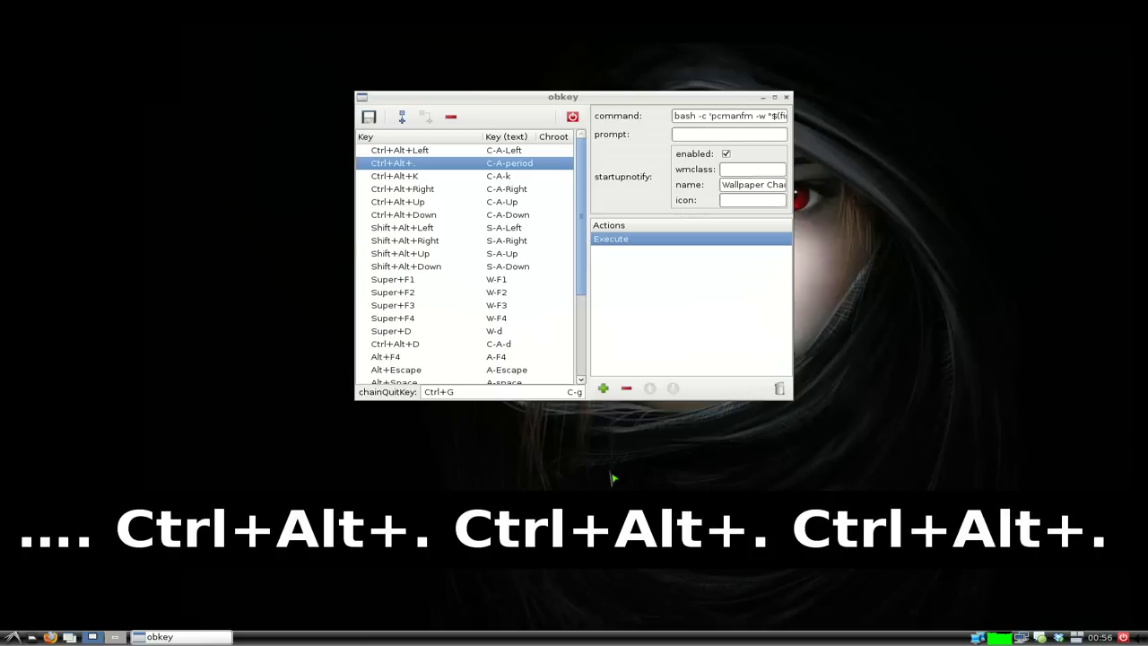